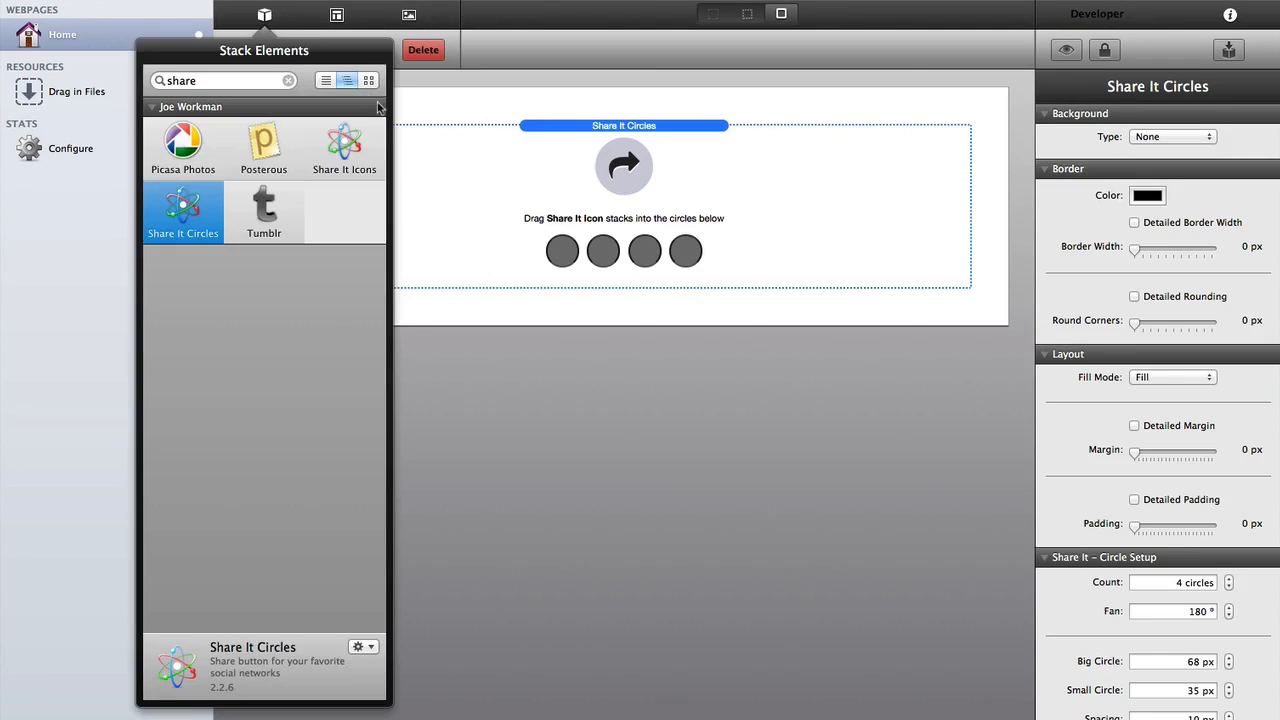
Add a Share It Icons stack to the first small circle and preview the page's share button.
{"action": "left_click_drag", "start_coordinate": [346, 145], "coordinate": [562, 252]}
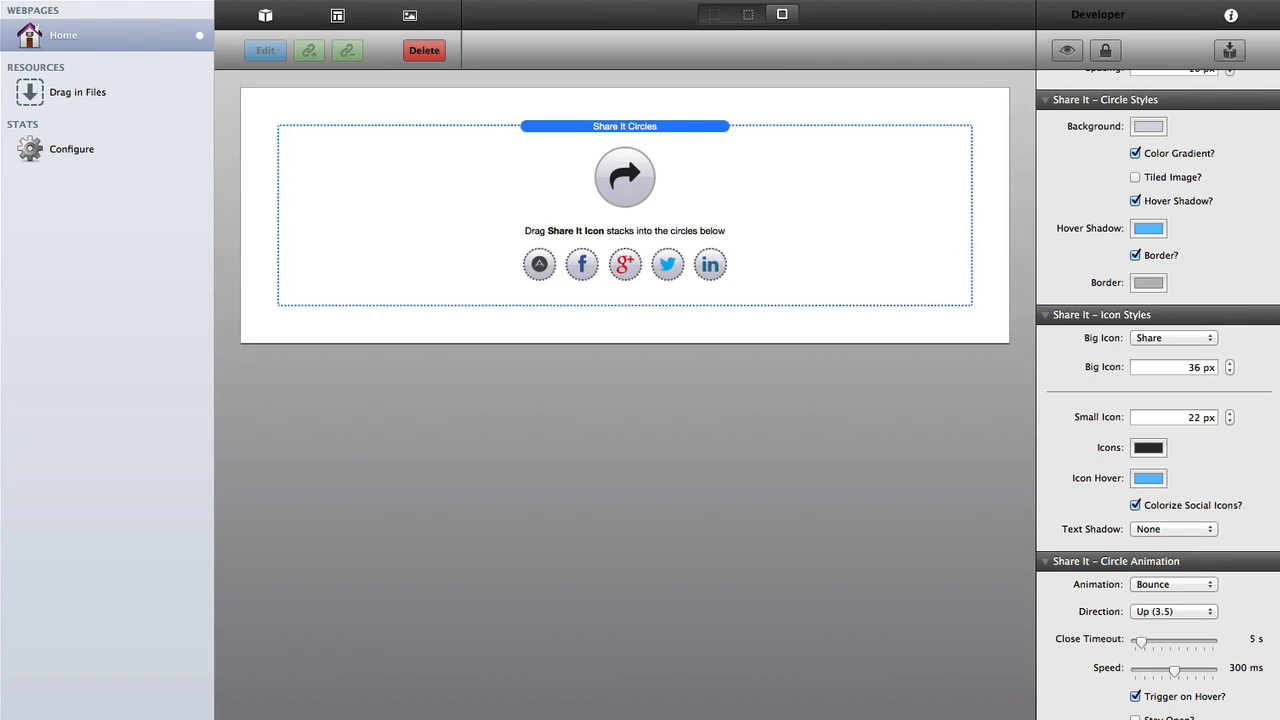
{"action": "left_click", "coordinate": [706, 13]}
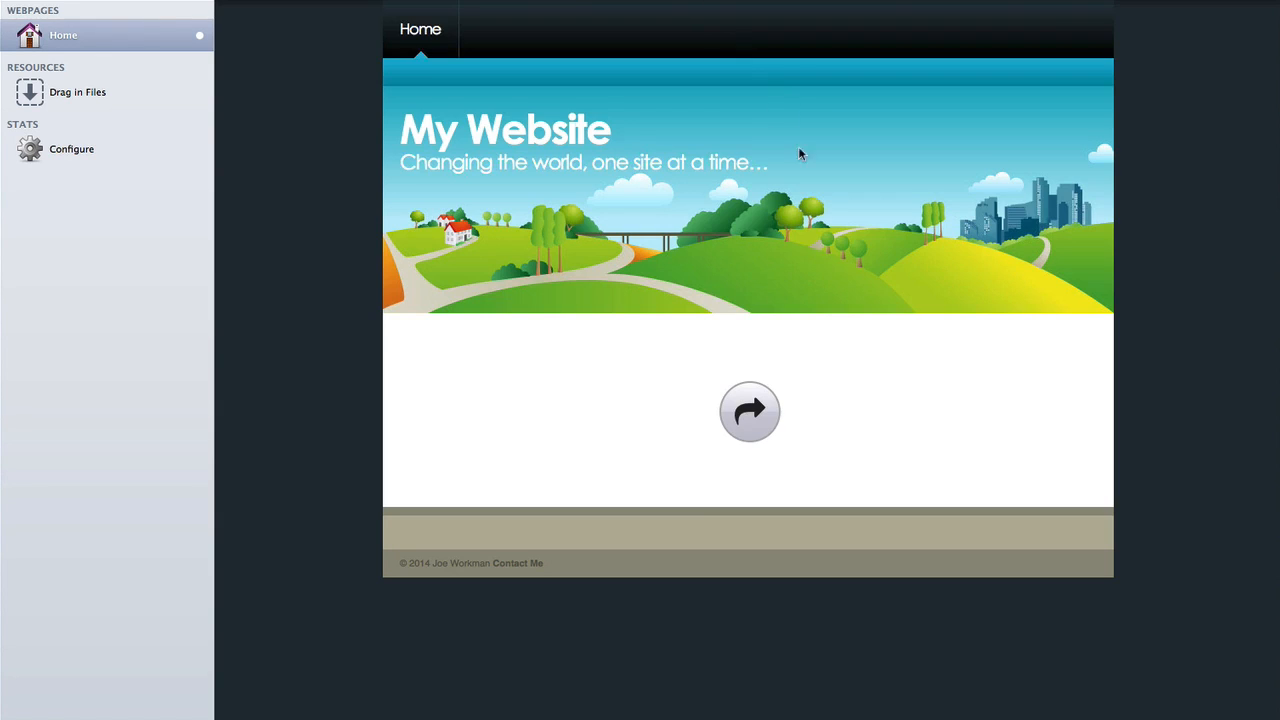
{"action": "mouse_move", "coordinate": [750, 410]}
{"action": "key", "text": "super+r"}
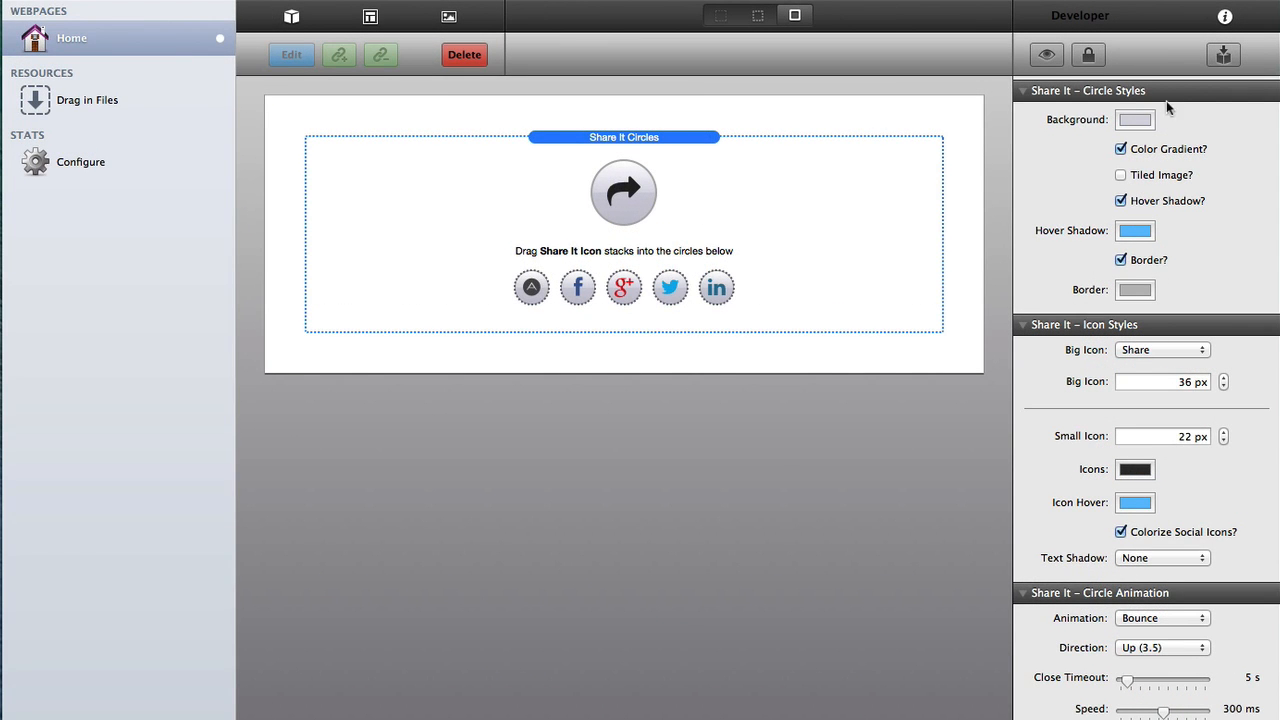
Save the Share It Circles stack as user stack "My Share It", subtitle "My Share It Setup", description "With 5 share icons added", group "My Stacks".
{"action": "left_click", "coordinate": [1231, 62]}
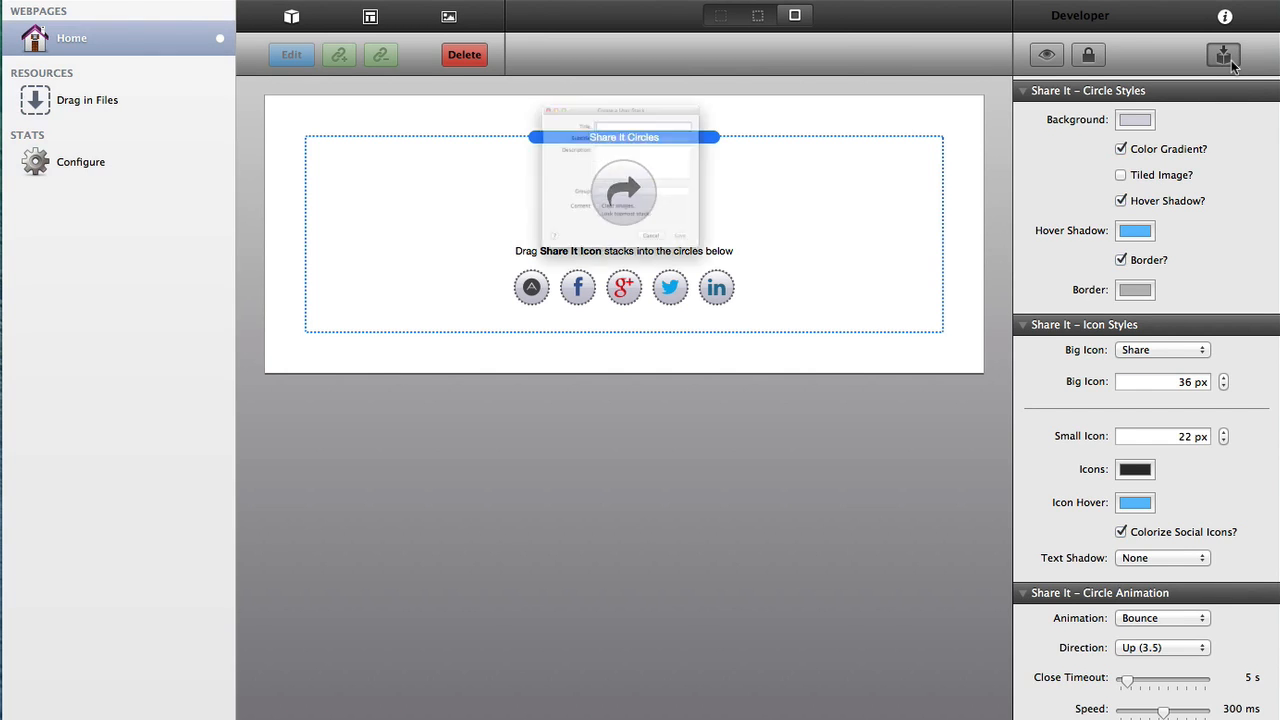
{"action": "left_click_drag", "start_coordinate": [747, 21], "coordinate": [756, 20]}
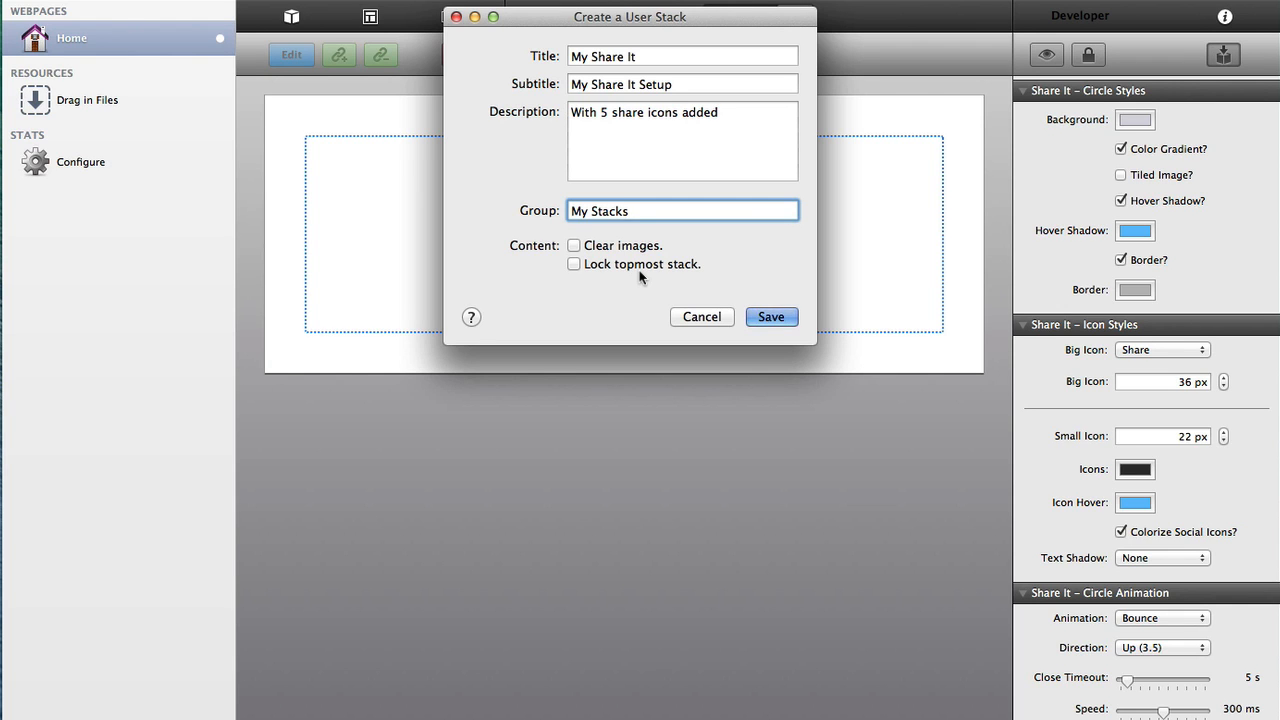
{"action": "left_click", "coordinate": [771, 317]}
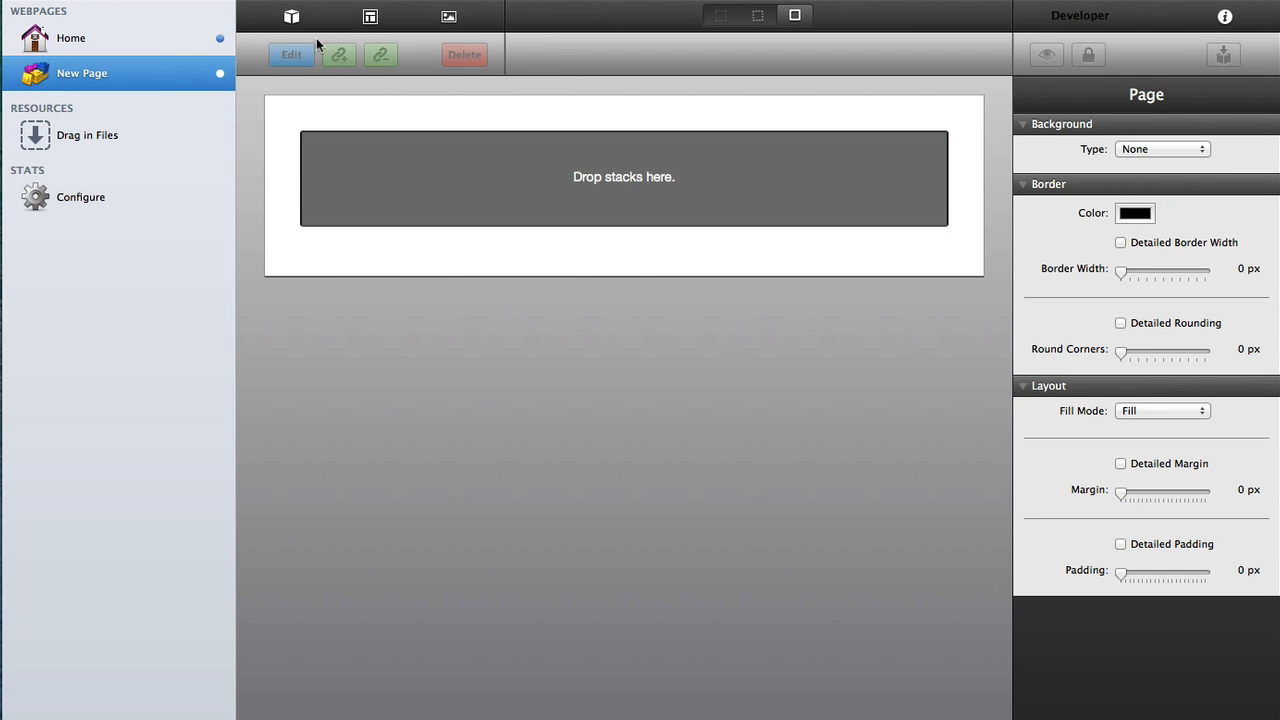
Place the saved My Share It stack on the new page and check its LinkedIn and Twitter icons.
{"action": "left_click", "coordinate": [291, 17]}
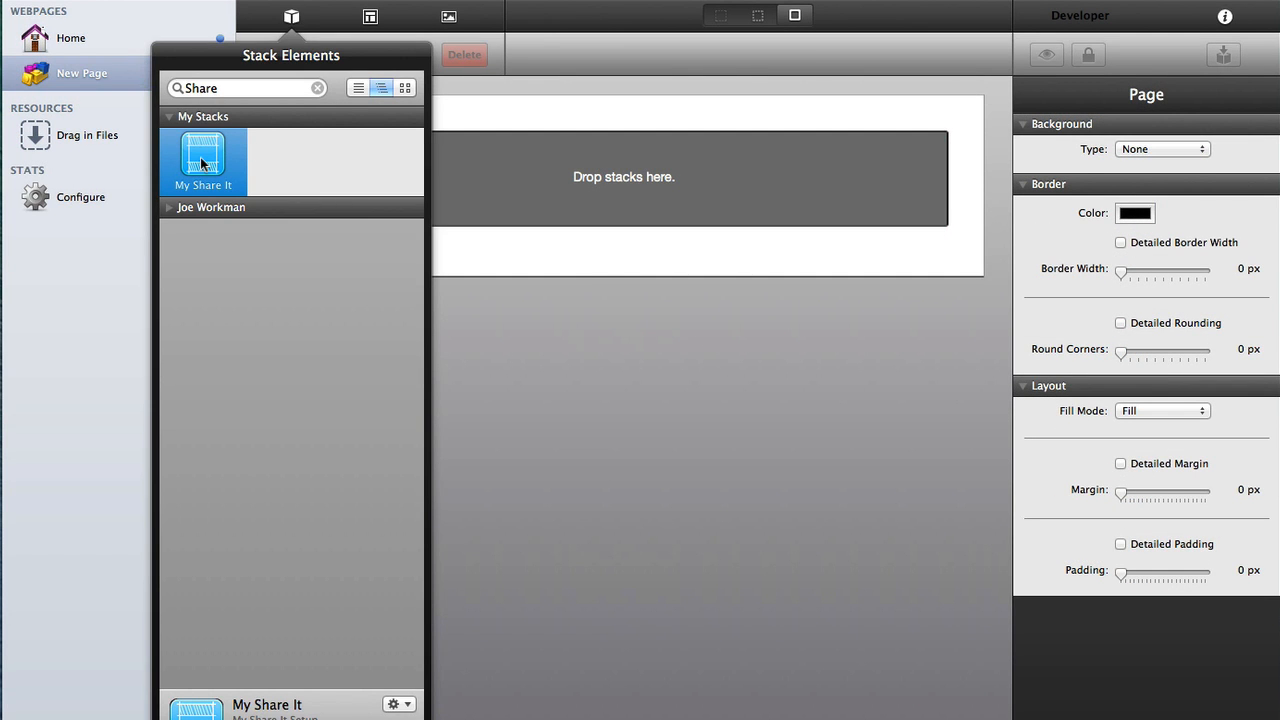
{"action": "left_click_drag", "start_coordinate": [199, 164], "coordinate": [570, 175]}
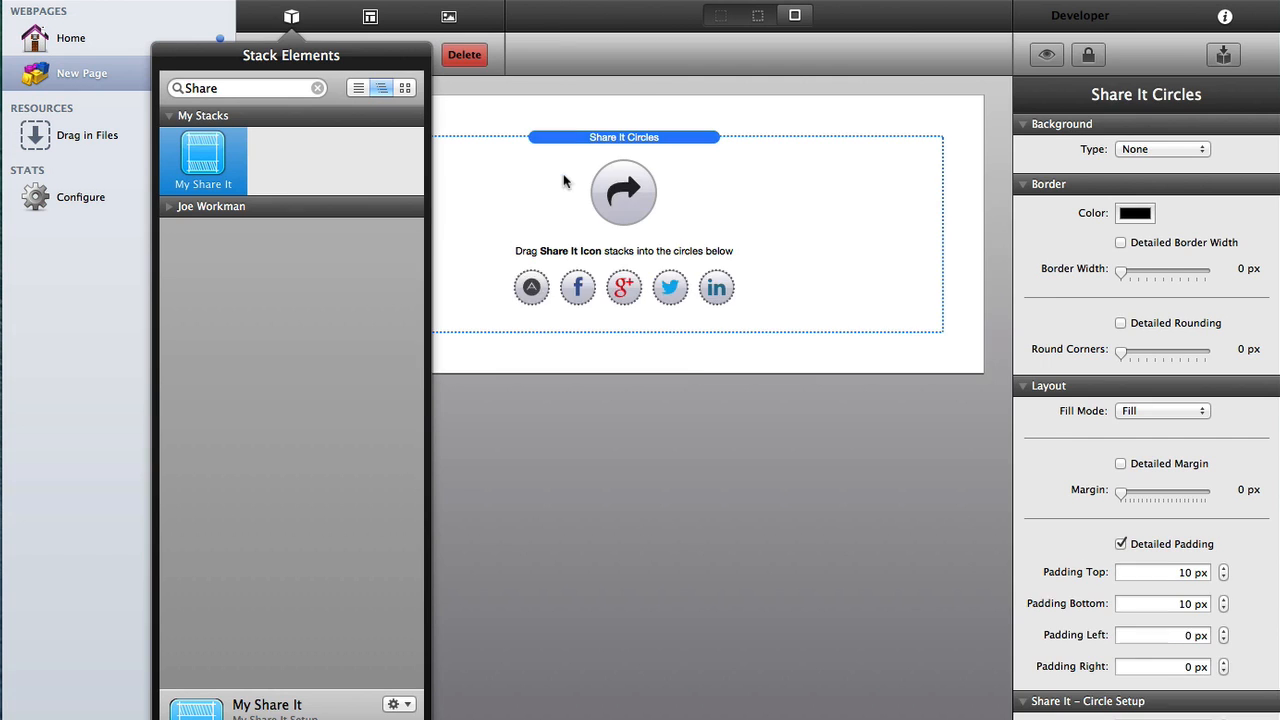
{"action": "left_click", "coordinate": [628, 142]}
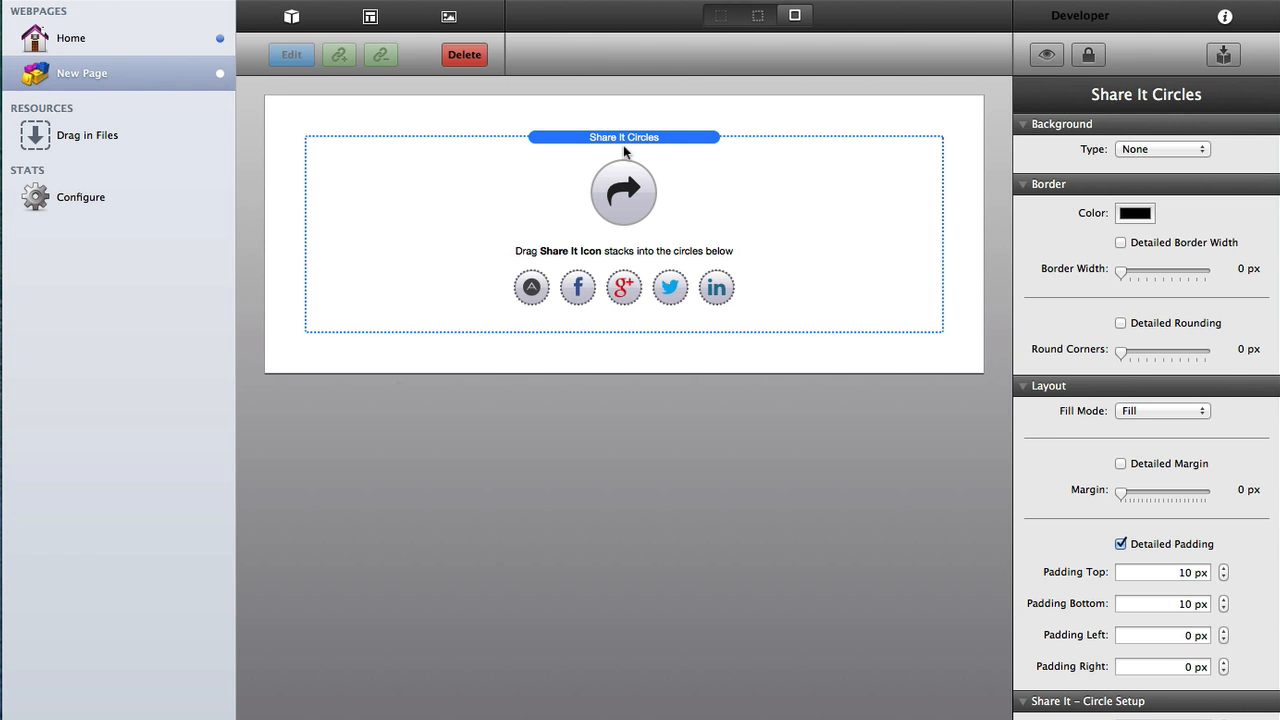
{"action": "left_click", "coordinate": [722, 293]}
{"action": "left_click", "coordinate": [669, 294]}
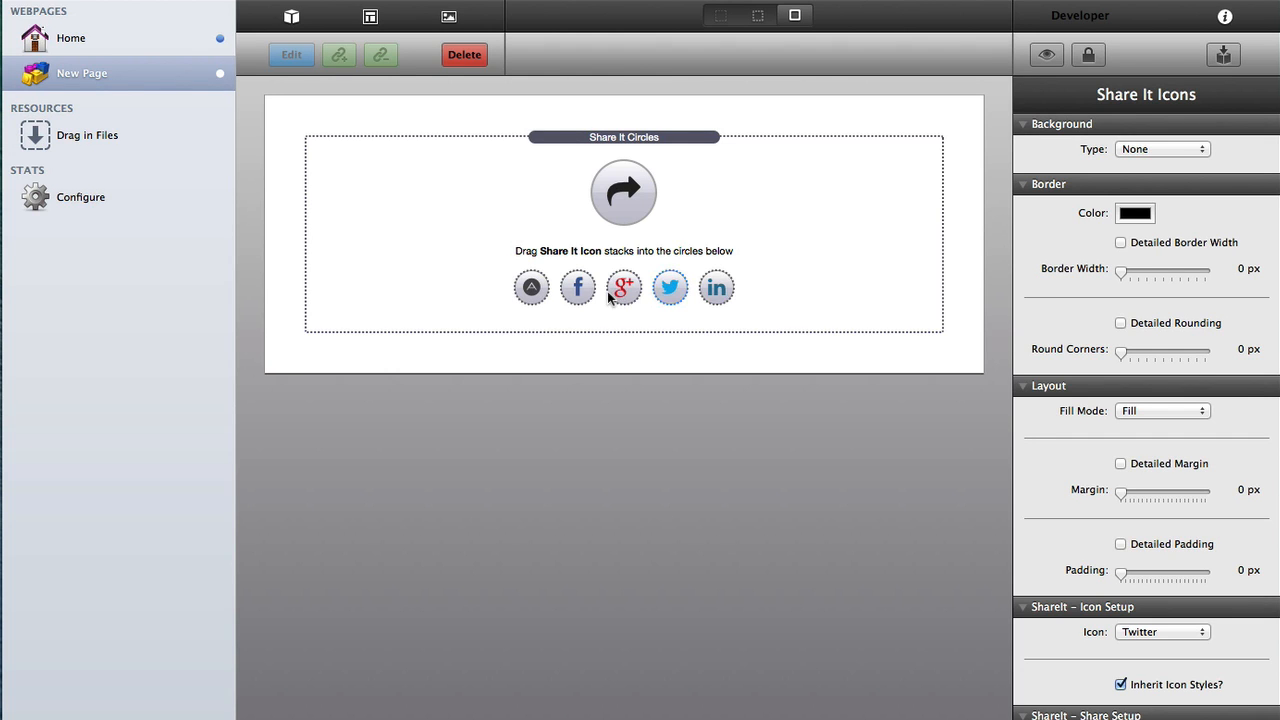
{"action": "left_click", "coordinate": [671, 140]}
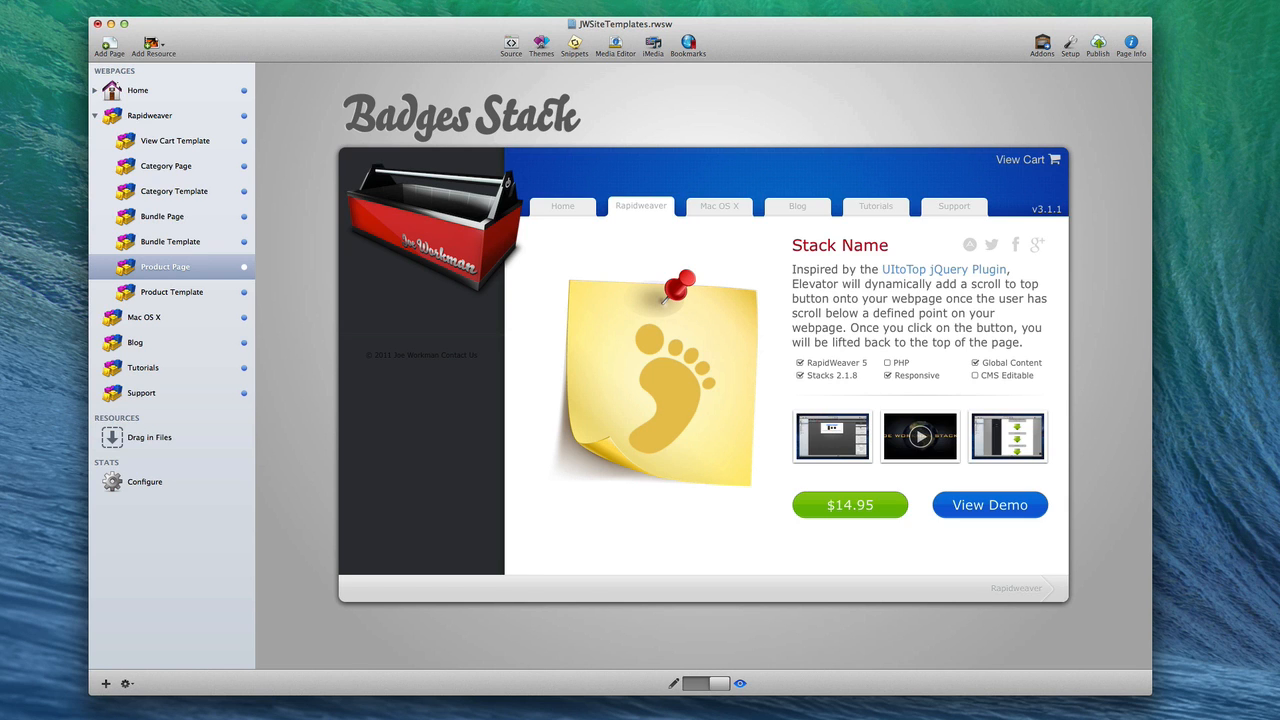
Switch the Product Page to edit mode, review its layout and start creating a user stack from its outermost 1 Column stack.
{"action": "key", "text": "super+r"}
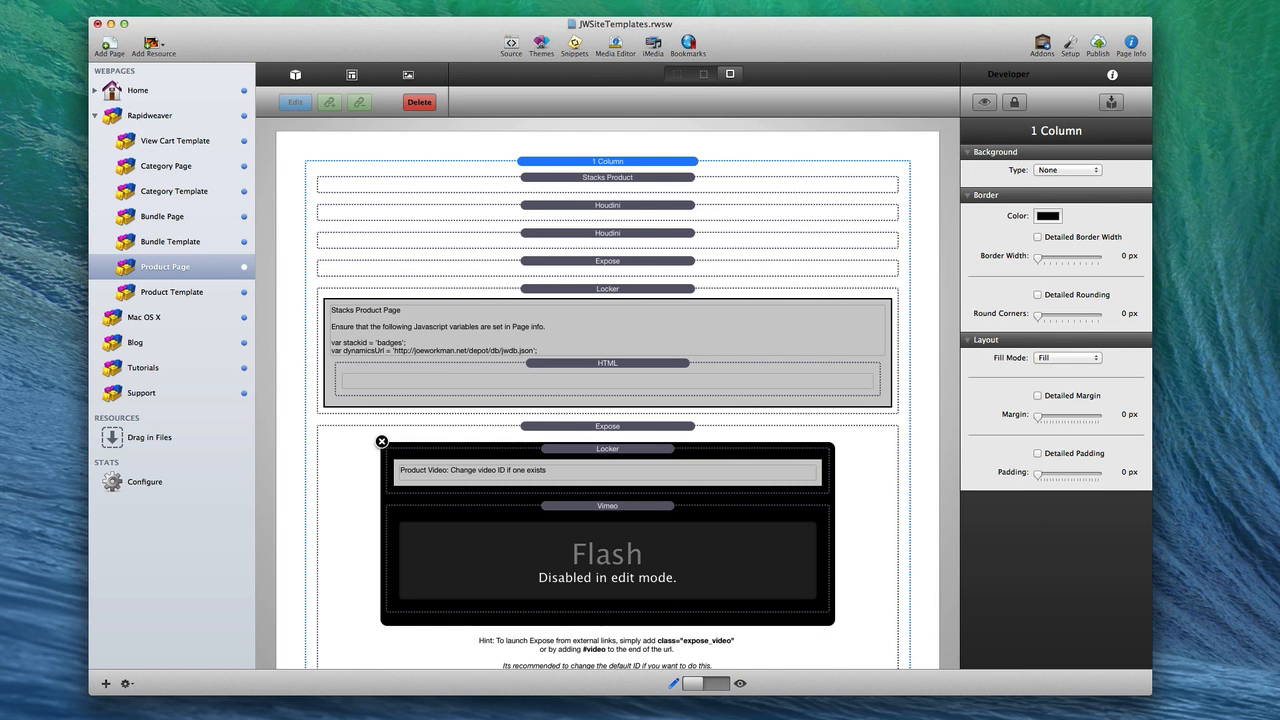
{"action": "scroll", "coordinate": [783, 175], "scroll_direction": "down", "scroll_amount": 10}
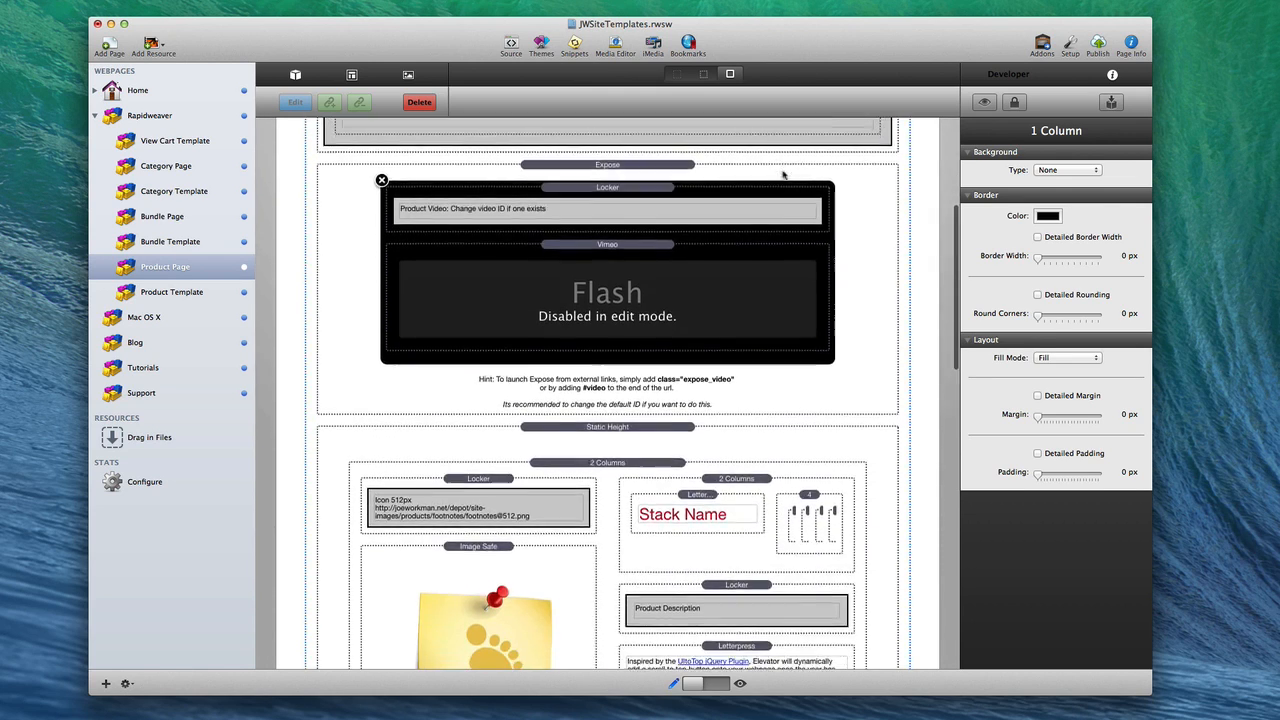
{"action": "scroll", "coordinate": [783, 175], "scroll_direction": "down", "scroll_amount": 10}
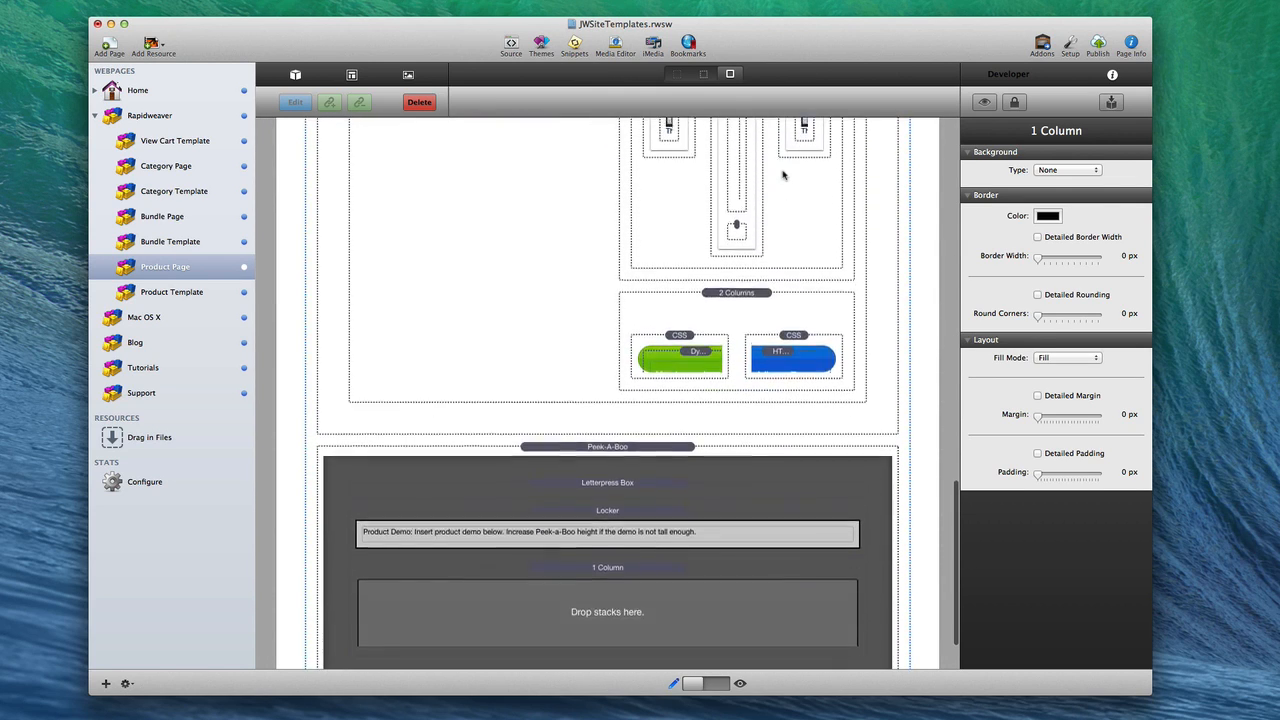
{"action": "scroll", "coordinate": [783, 175], "scroll_direction": "up", "scroll_amount": 20}
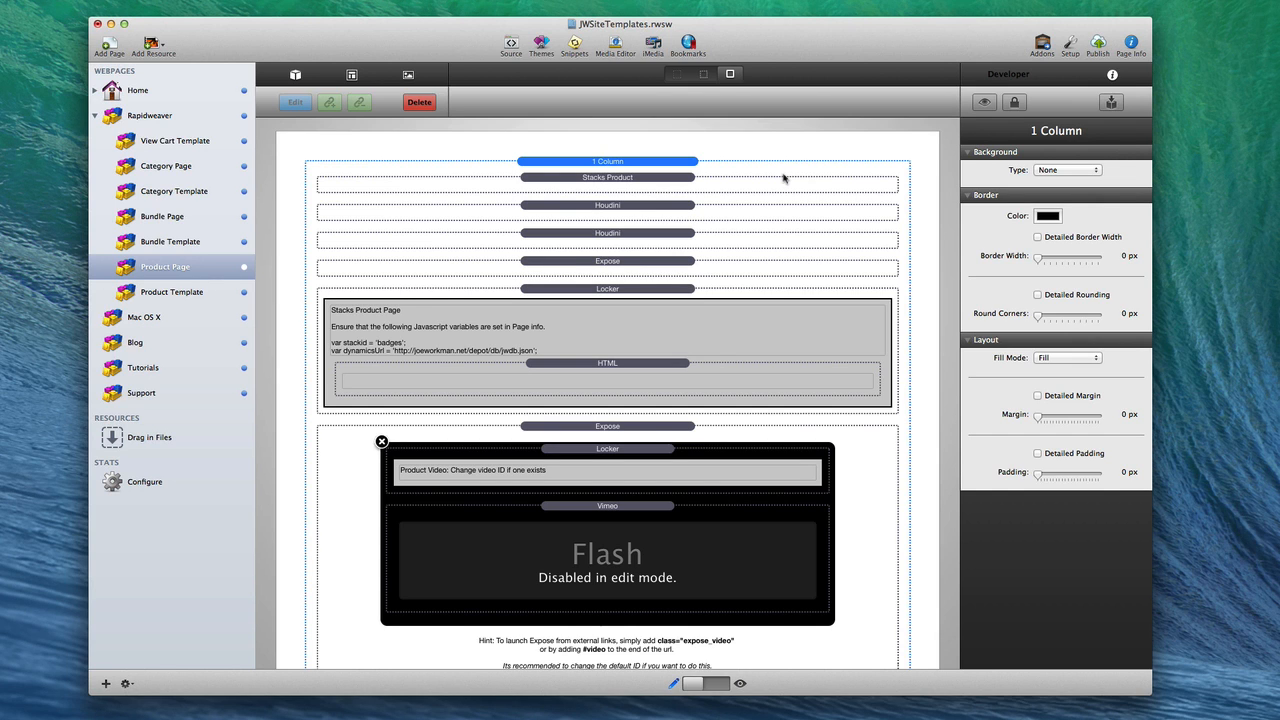
{"action": "scroll", "coordinate": [718, 192], "scroll_direction": "down", "scroll_amount": 2}
{"action": "scroll", "coordinate": [716, 192], "scroll_direction": "up", "scroll_amount": 2}
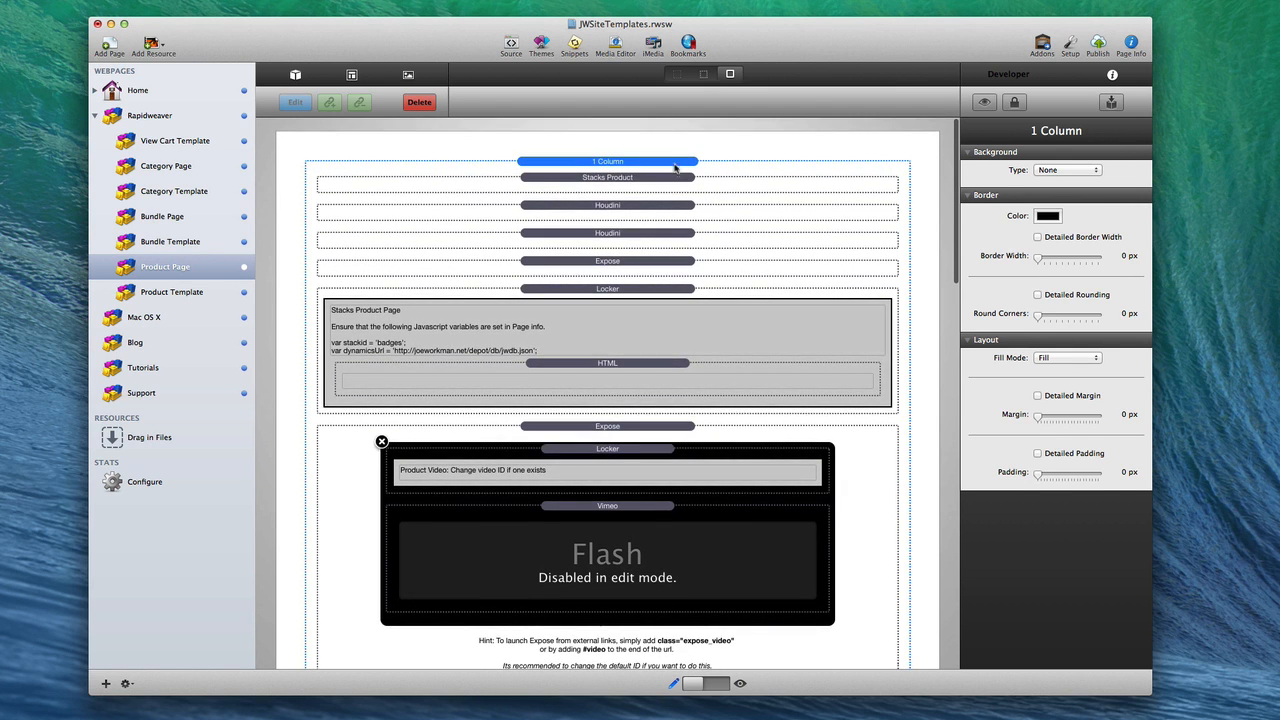
{"action": "scroll", "coordinate": [677, 168], "scroll_direction": "down", "scroll_amount": 1}
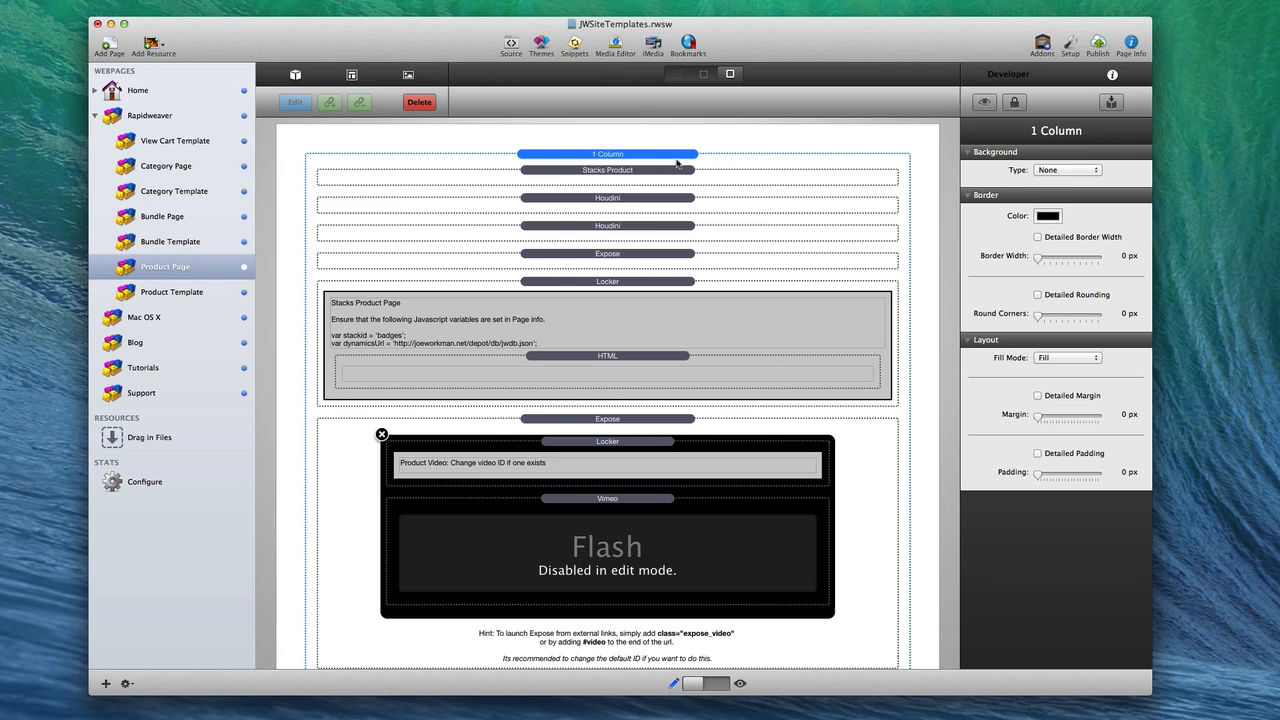
{"action": "left_click", "coordinate": [1110, 102]}
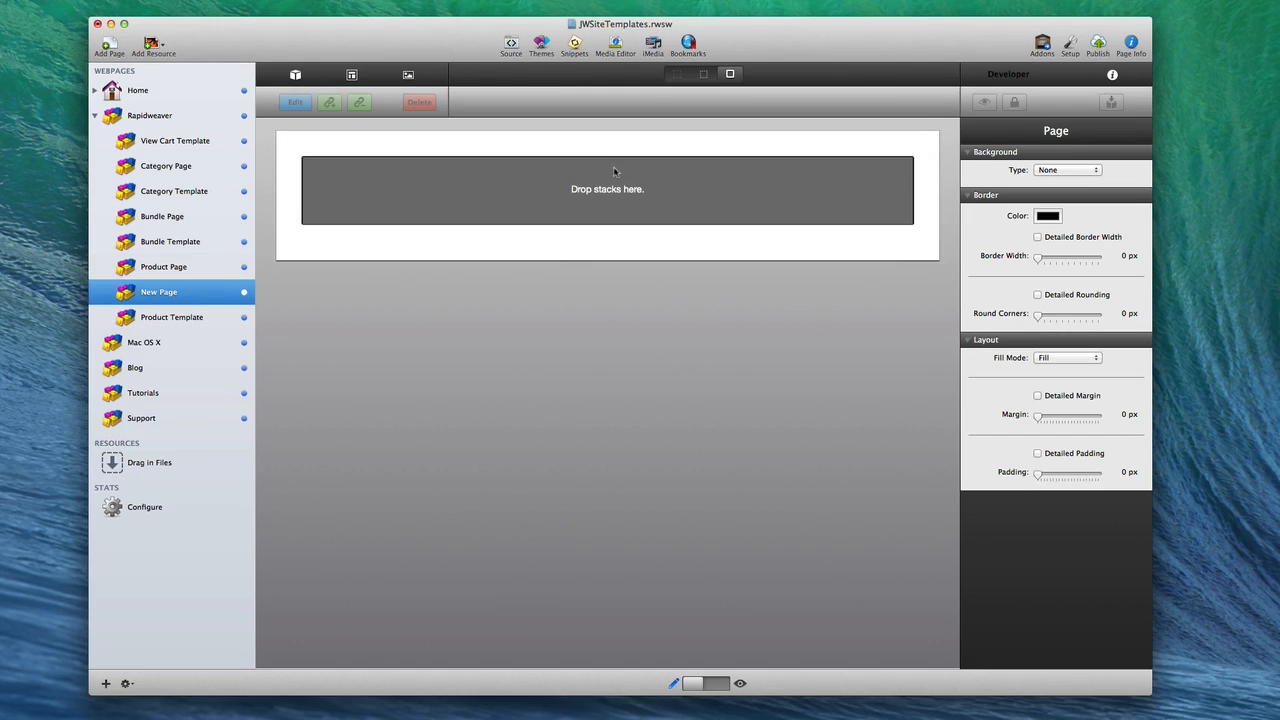
Place the JW Stacks Page user stack from the Private group on the new page.
{"action": "left_click", "coordinate": [295, 76]}
{"action": "left_click_drag", "start_coordinate": [230, 217], "coordinate": [535, 190]}
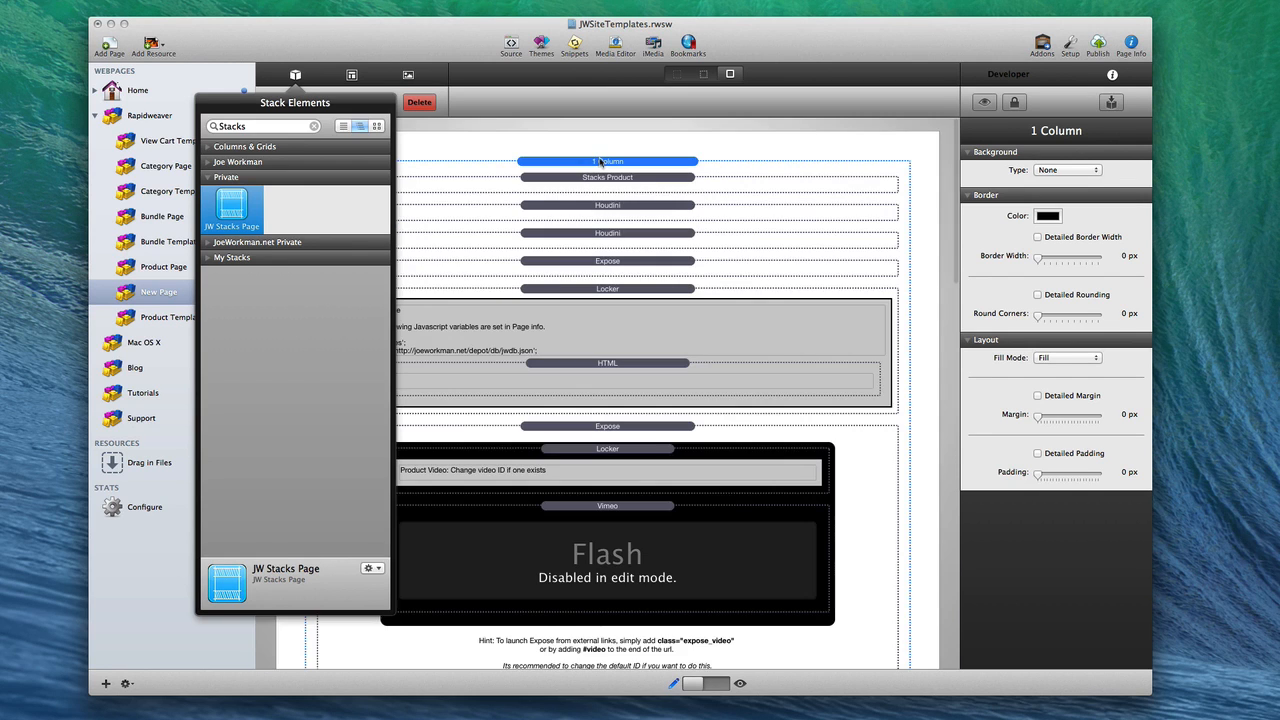
{"action": "left_click", "coordinate": [600, 162]}
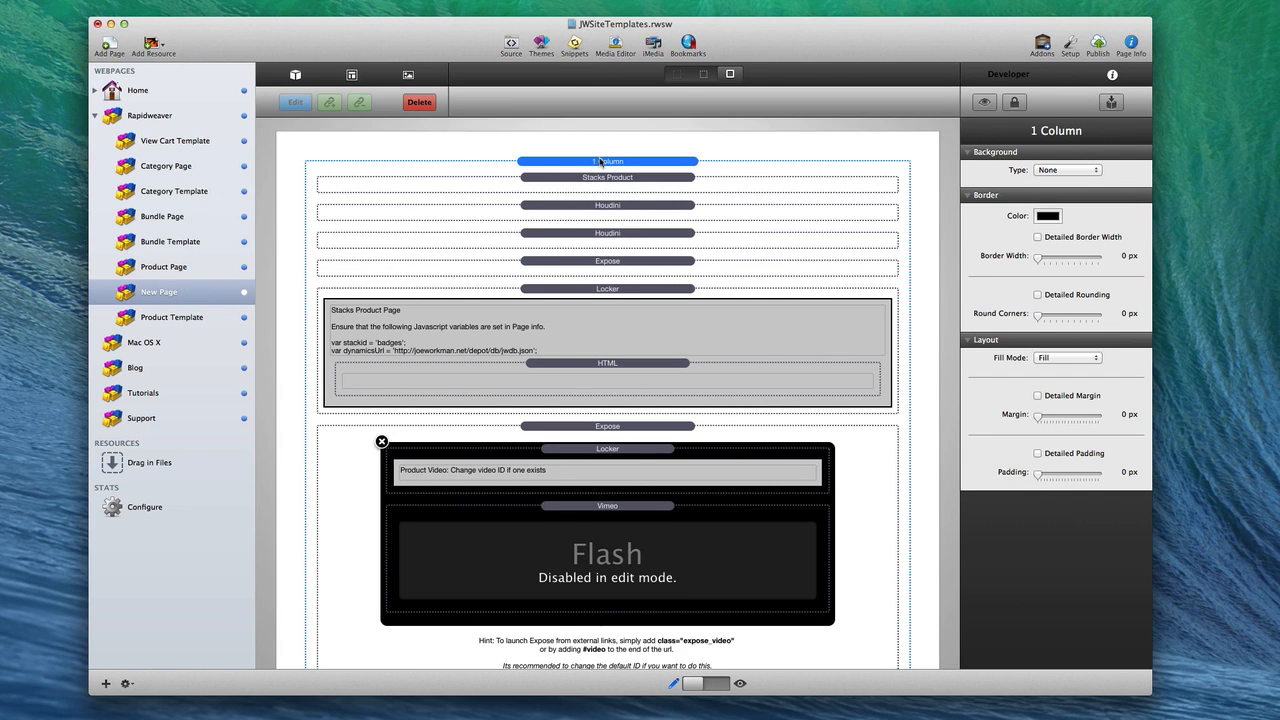
Examine the inserted template's structure, including the Locker notes for page setup, product video, icon, description and screenshots.
{"action": "scroll", "coordinate": [594, 208], "scroll_direction": "down", "scroll_amount": 8}
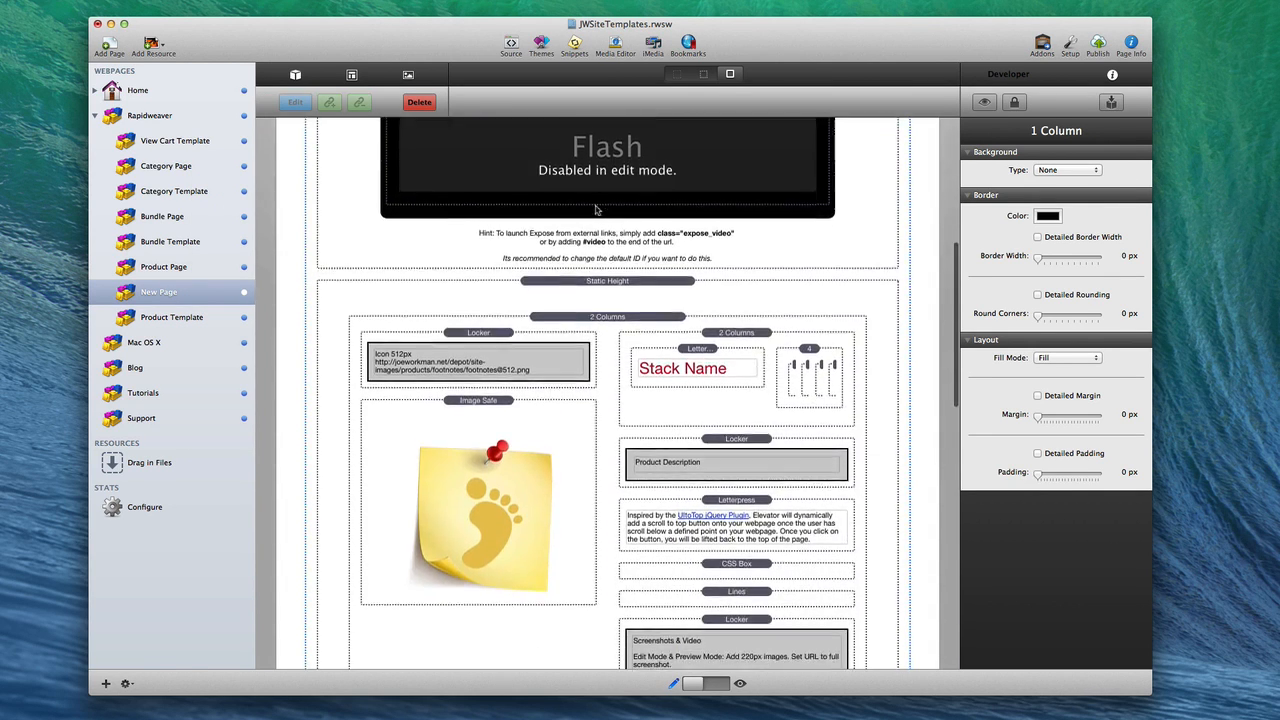
{"action": "scroll", "coordinate": [595, 210], "scroll_direction": "down", "scroll_amount": 10}
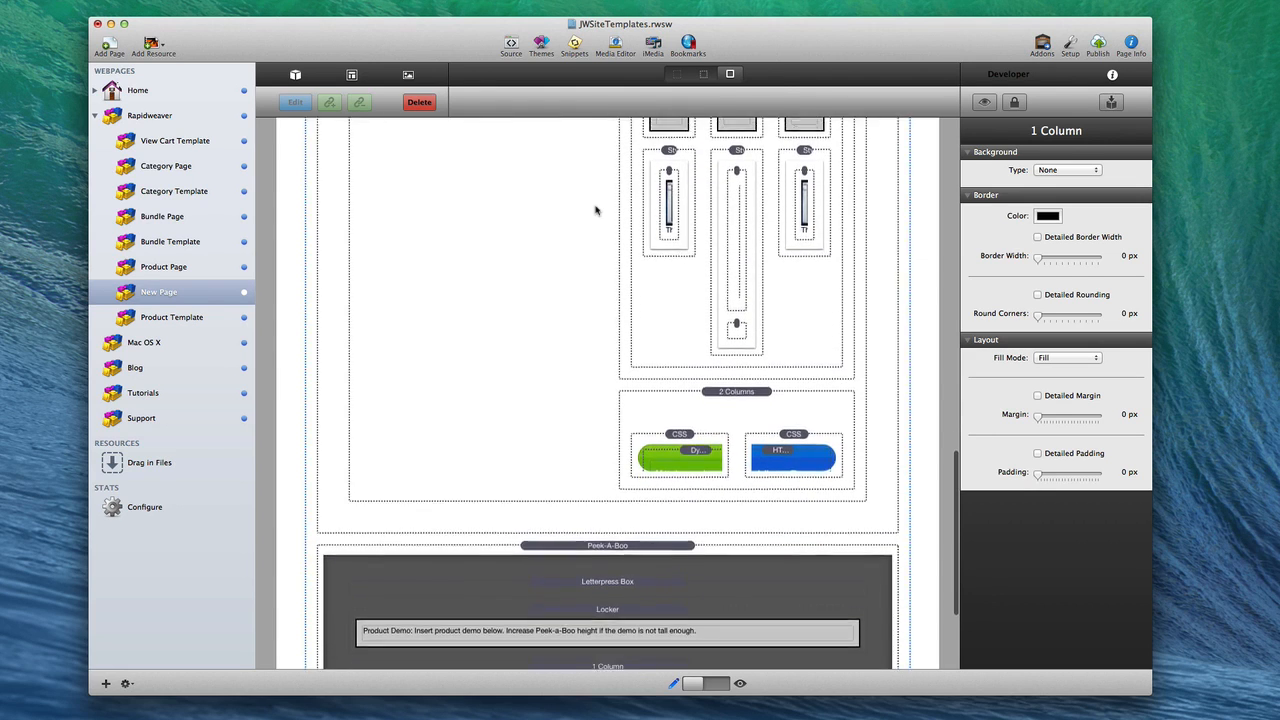
{"action": "scroll", "coordinate": [595, 210], "scroll_direction": "up", "scroll_amount": 15}
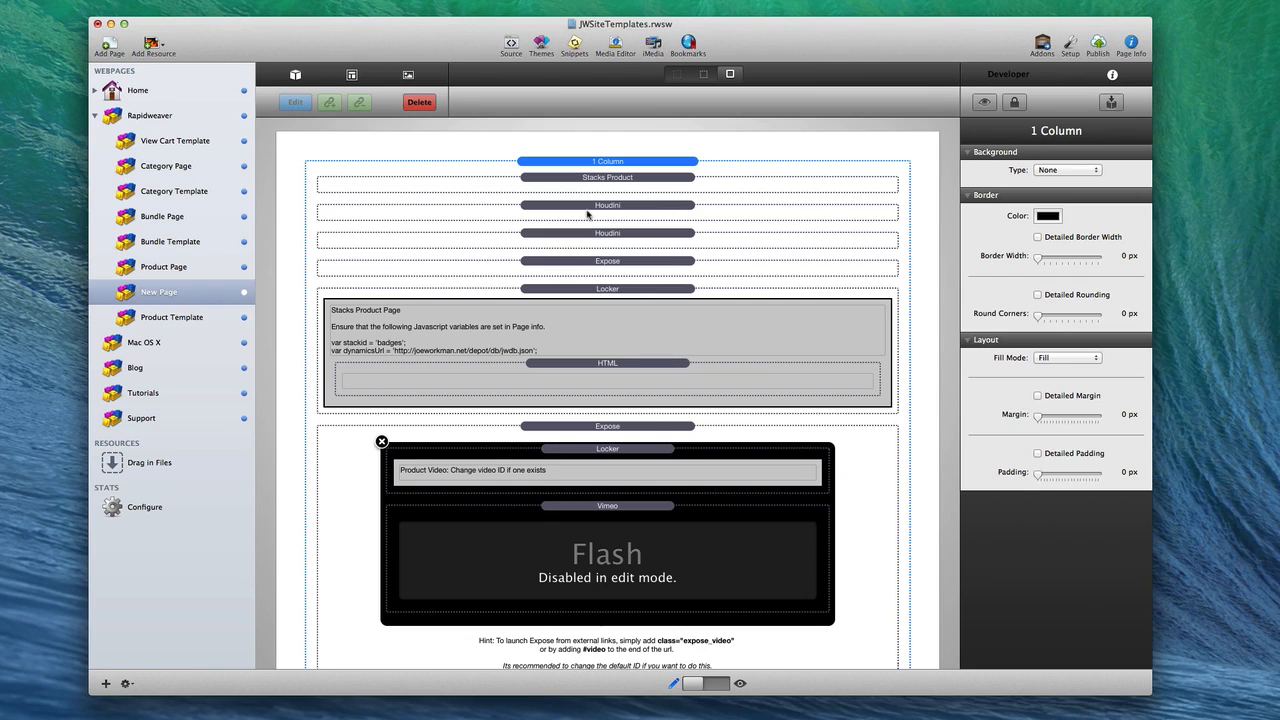
{"action": "left_click", "coordinate": [607, 289]}
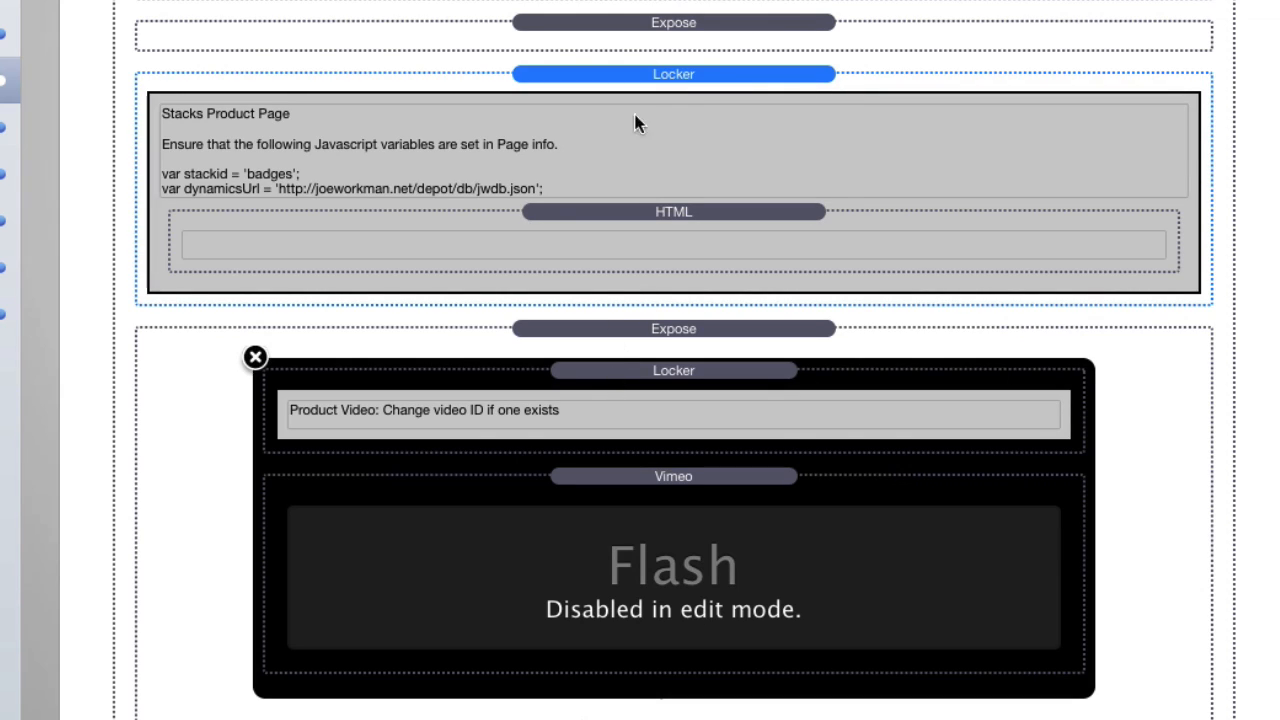
{"action": "left_click", "coordinate": [636, 372]}
{"action": "scroll", "coordinate": [630, 378], "scroll_direction": "down", "scroll_amount": 3}
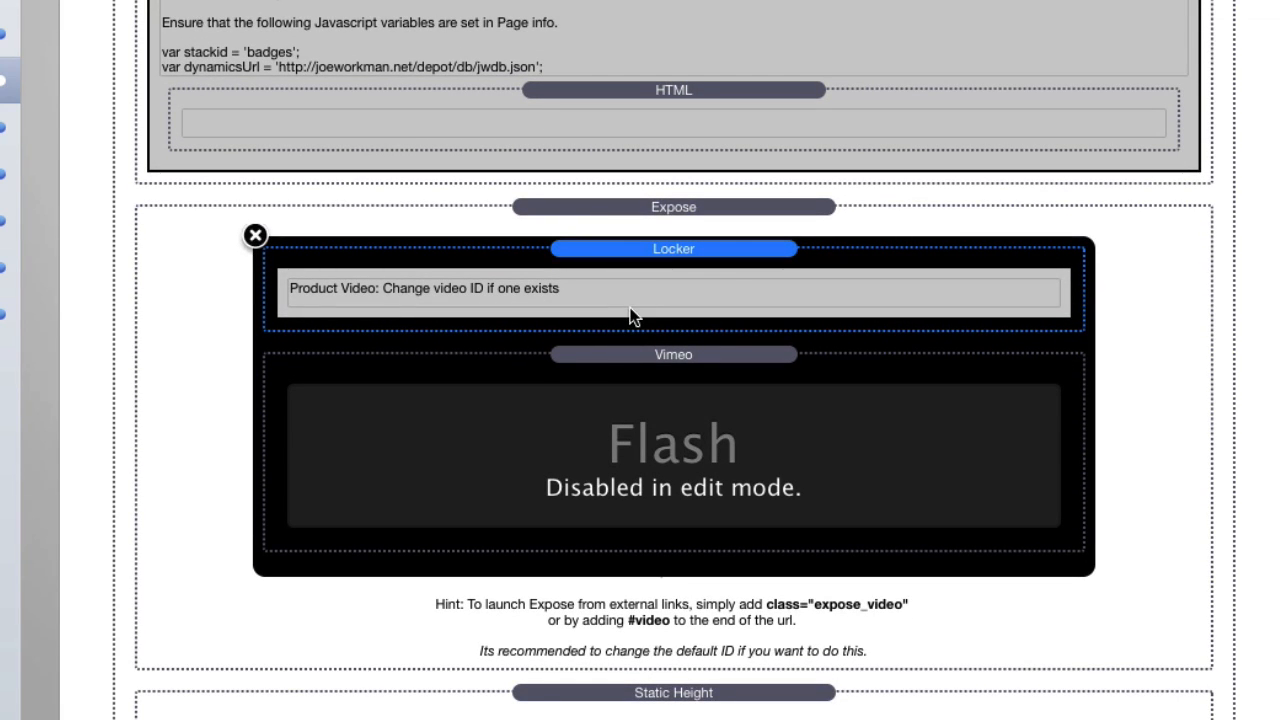
{"action": "left_click", "coordinate": [673, 353]}
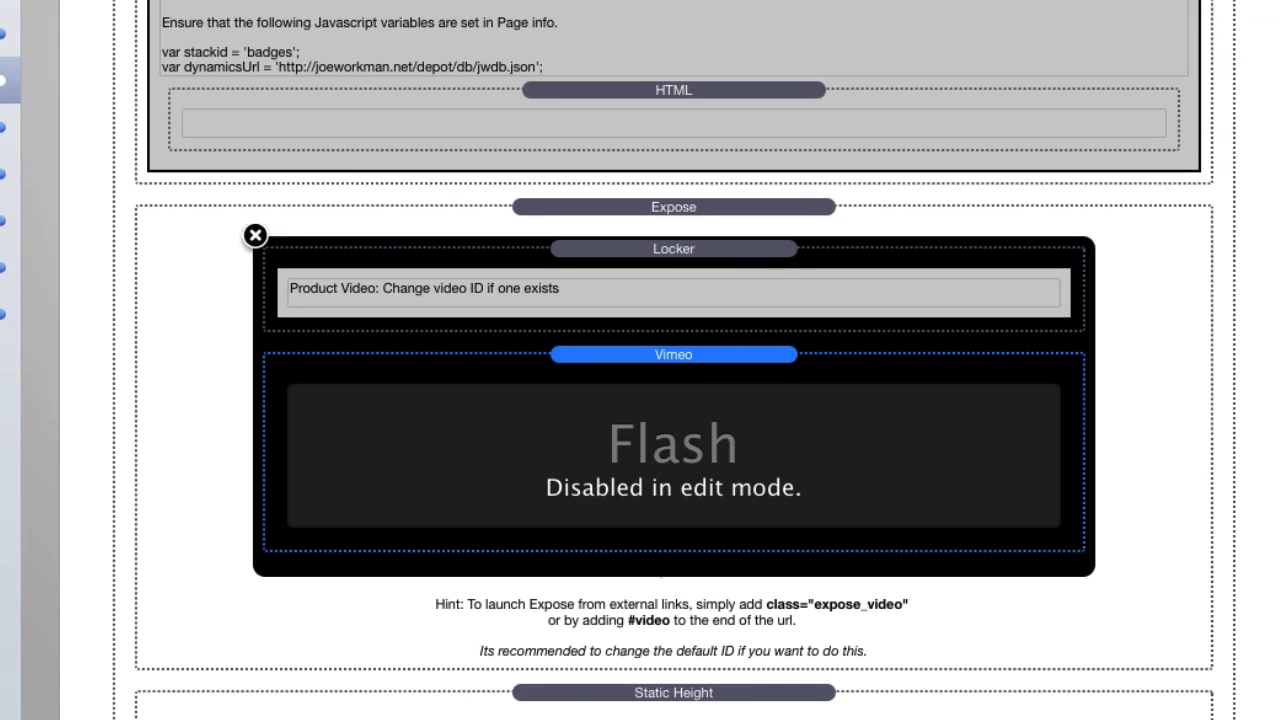
{"action": "scroll", "coordinate": [904, 289], "scroll_direction": "down", "scroll_amount": 10}
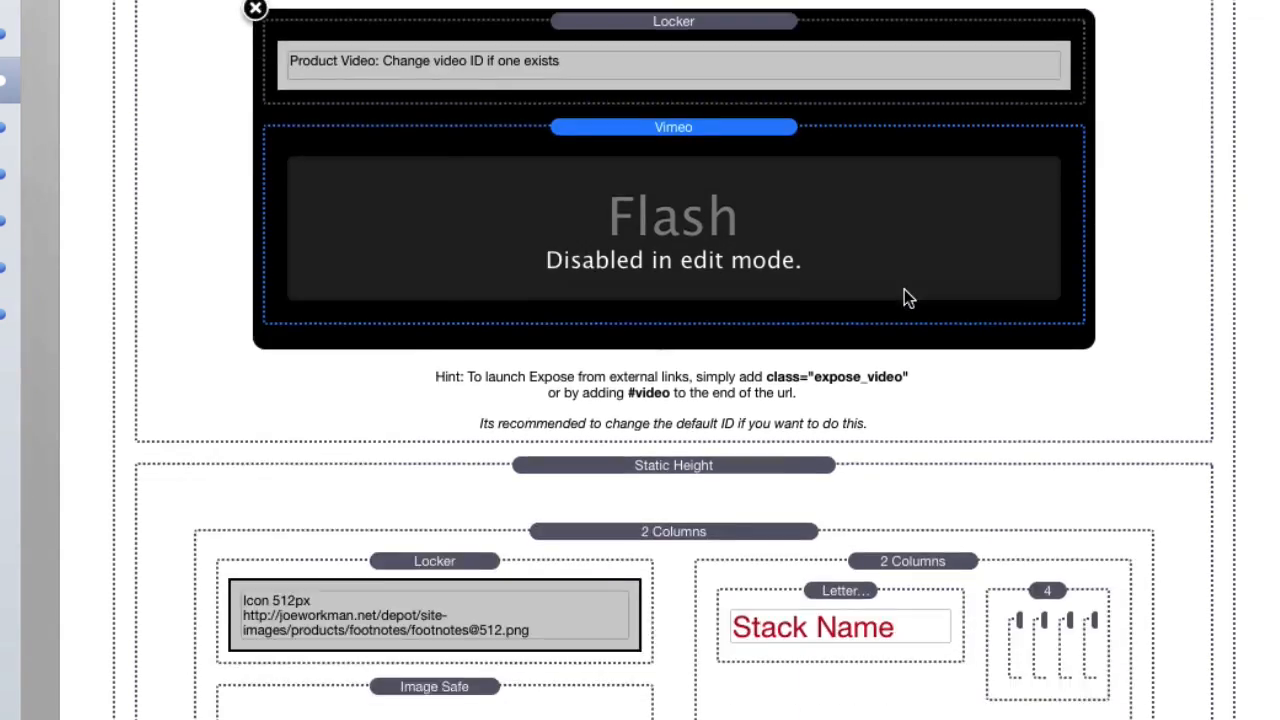
{"action": "scroll", "coordinate": [904, 289], "scroll_direction": "down", "scroll_amount": 2}
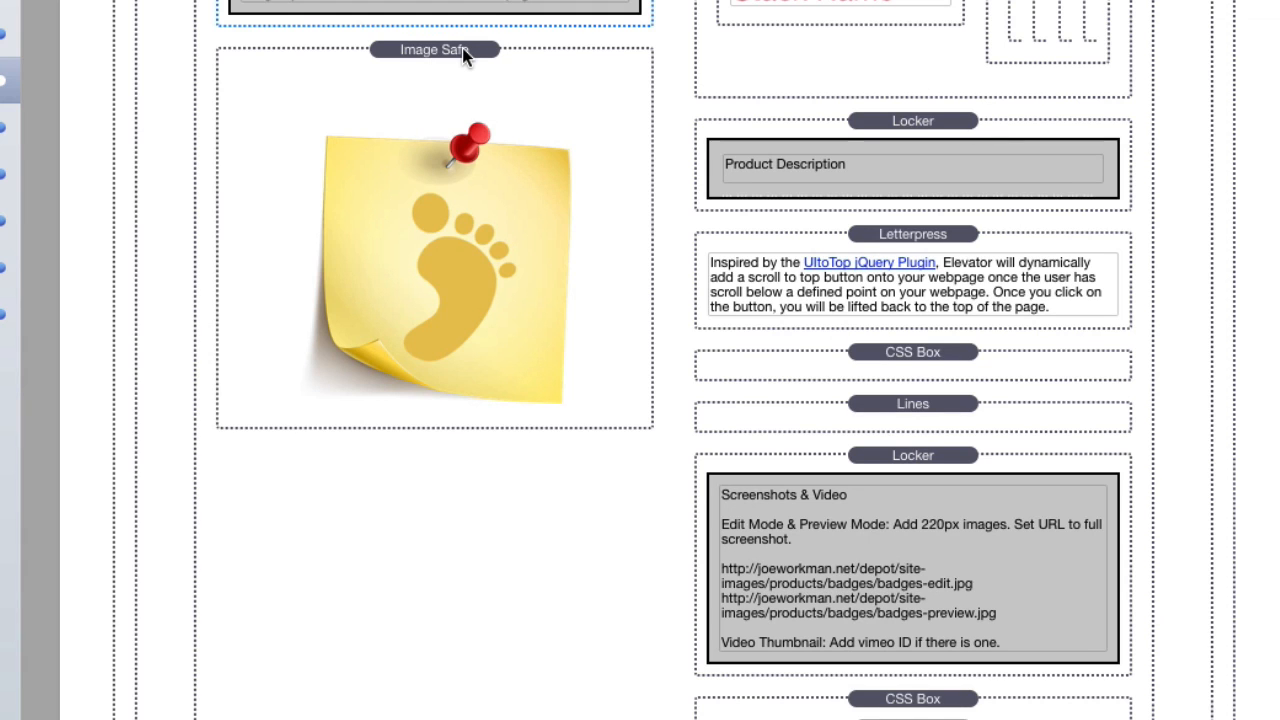
{"action": "left_click", "coordinate": [878, 118]}
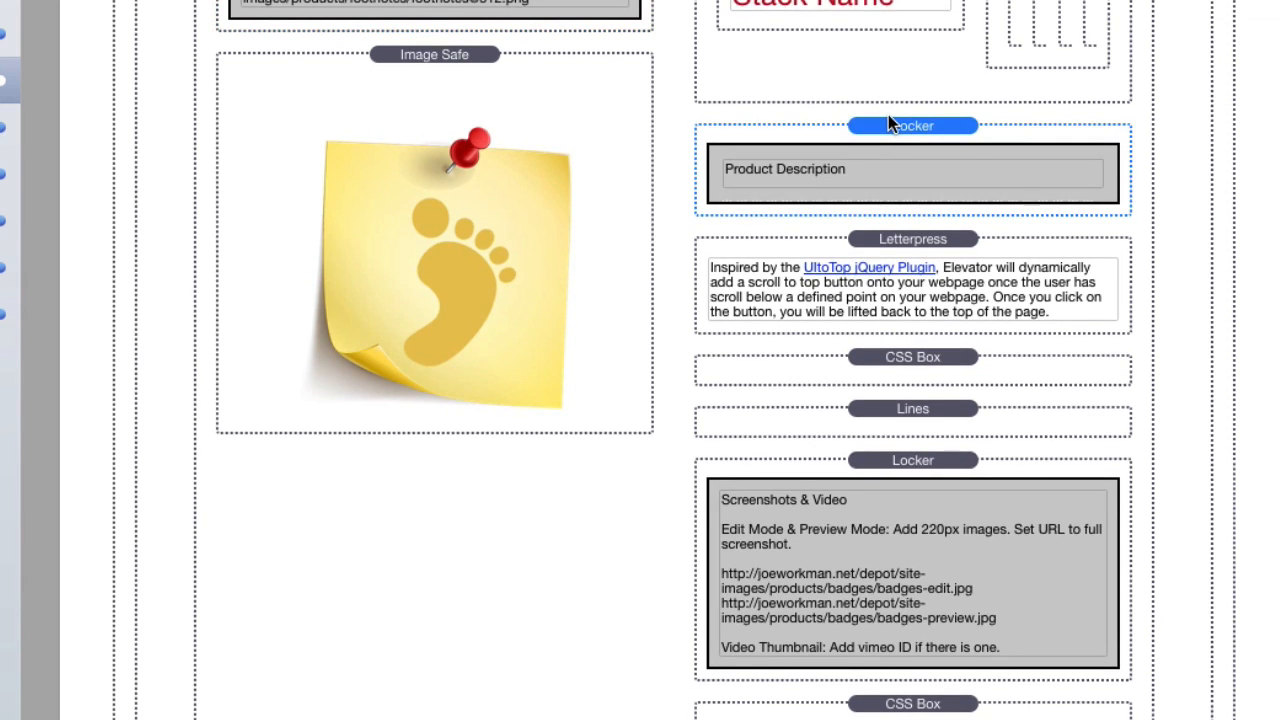
{"action": "scroll", "coordinate": [888, 114], "scroll_direction": "down", "scroll_amount": 15}
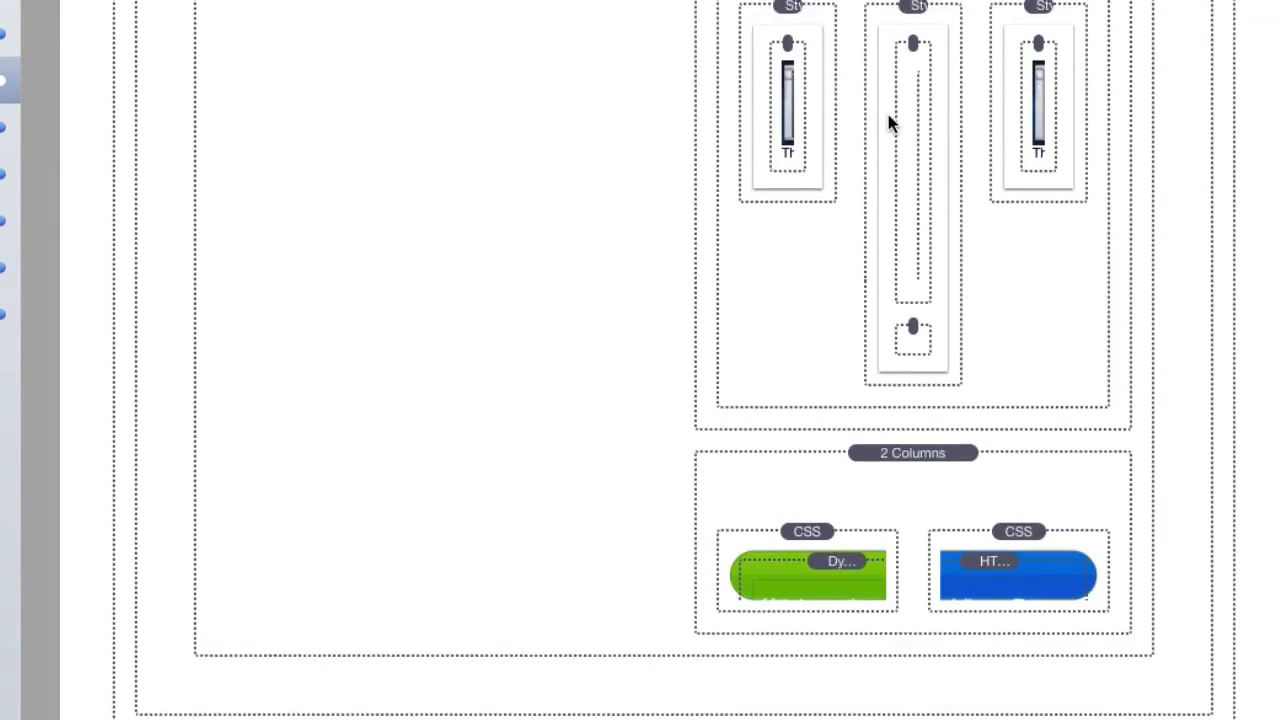
{"action": "scroll", "coordinate": [890, 122], "scroll_direction": "down", "scroll_amount": 9}
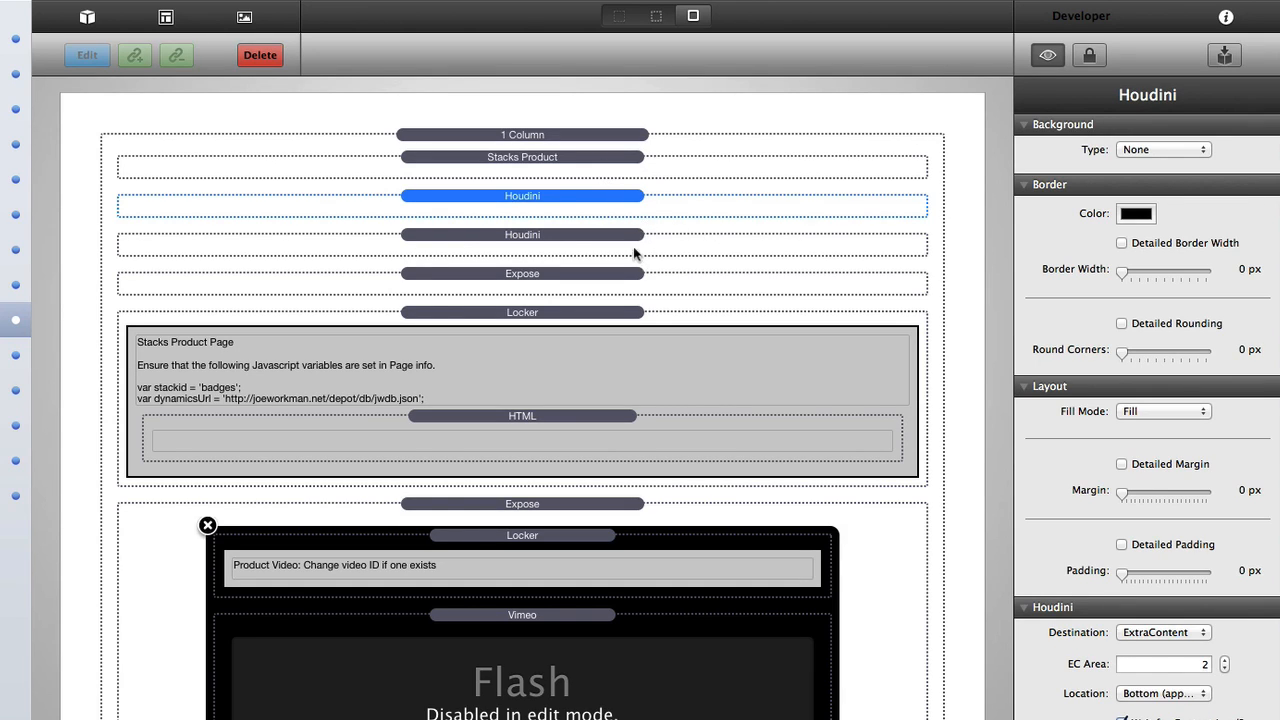
Reveal the hidden contents of the Expose stack below the two Houdini stacks in edit mode and review them.
{"action": "left_click", "coordinate": [599, 274]}
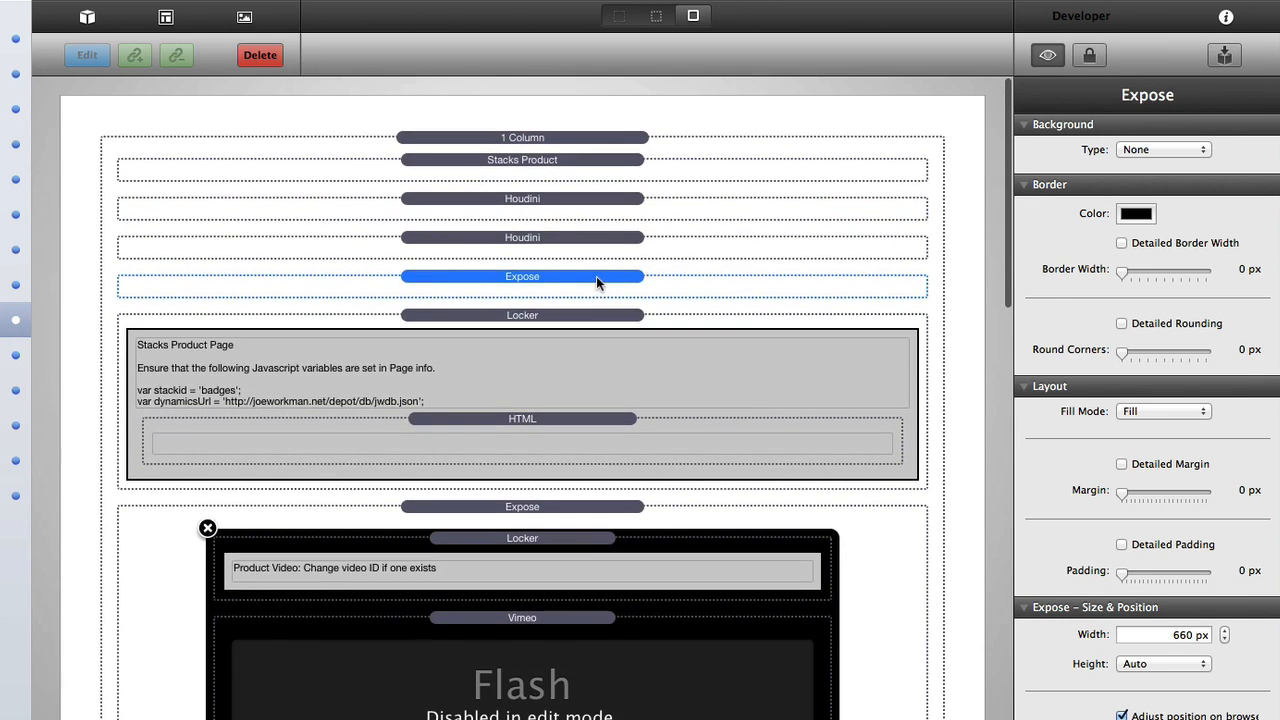
{"action": "left_click", "coordinate": [1049, 56]}
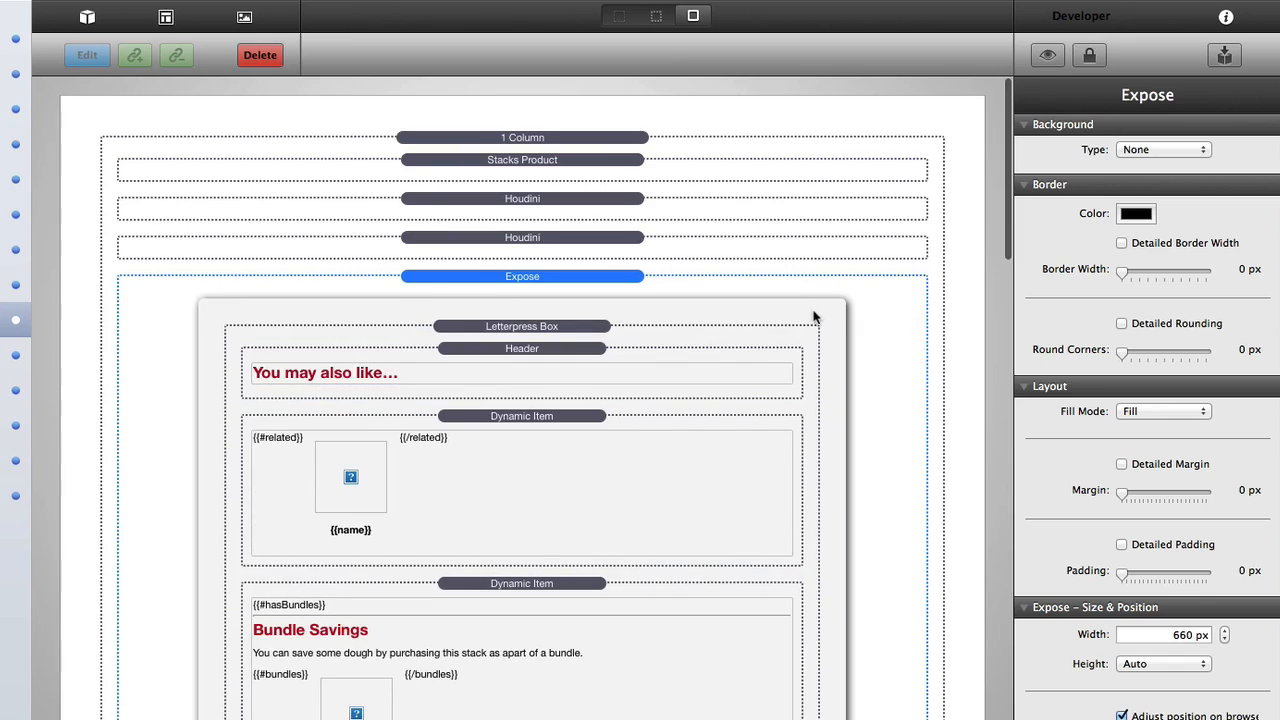
{"action": "scroll", "coordinate": [814, 314], "scroll_direction": "down", "scroll_amount": 10}
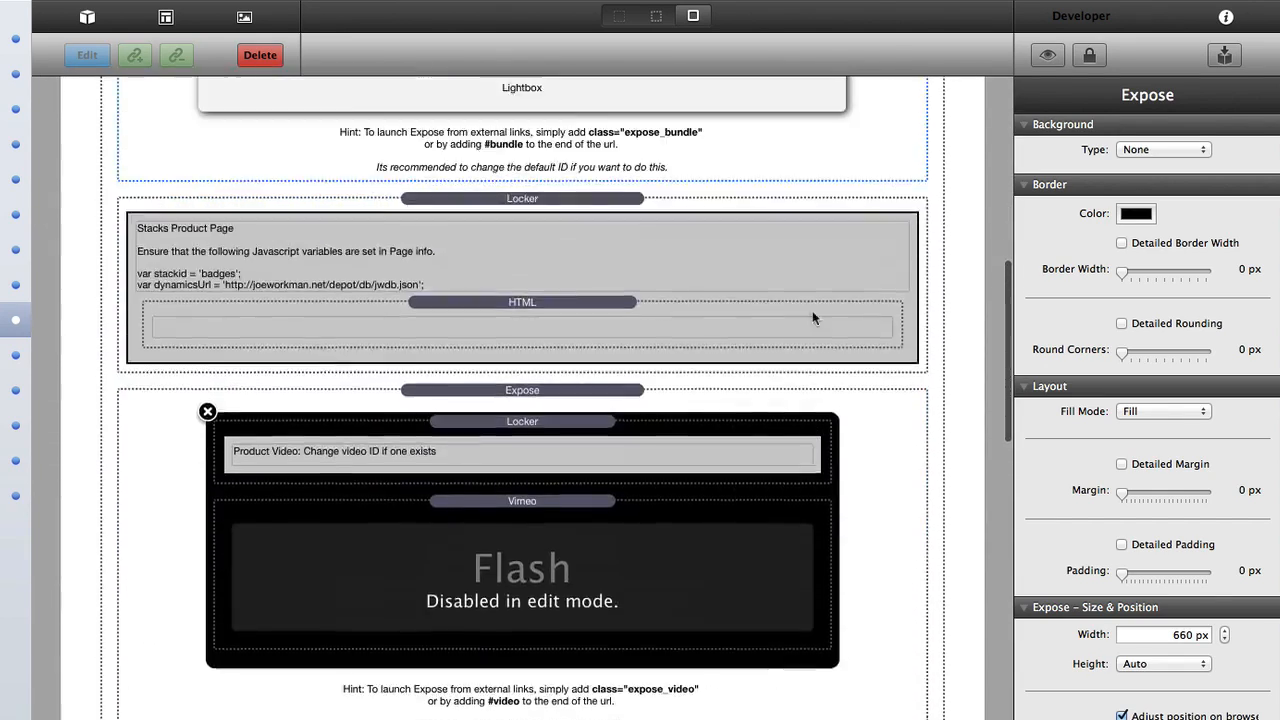
{"action": "scroll", "coordinate": [812, 317], "scroll_direction": "up", "scroll_amount": 10}
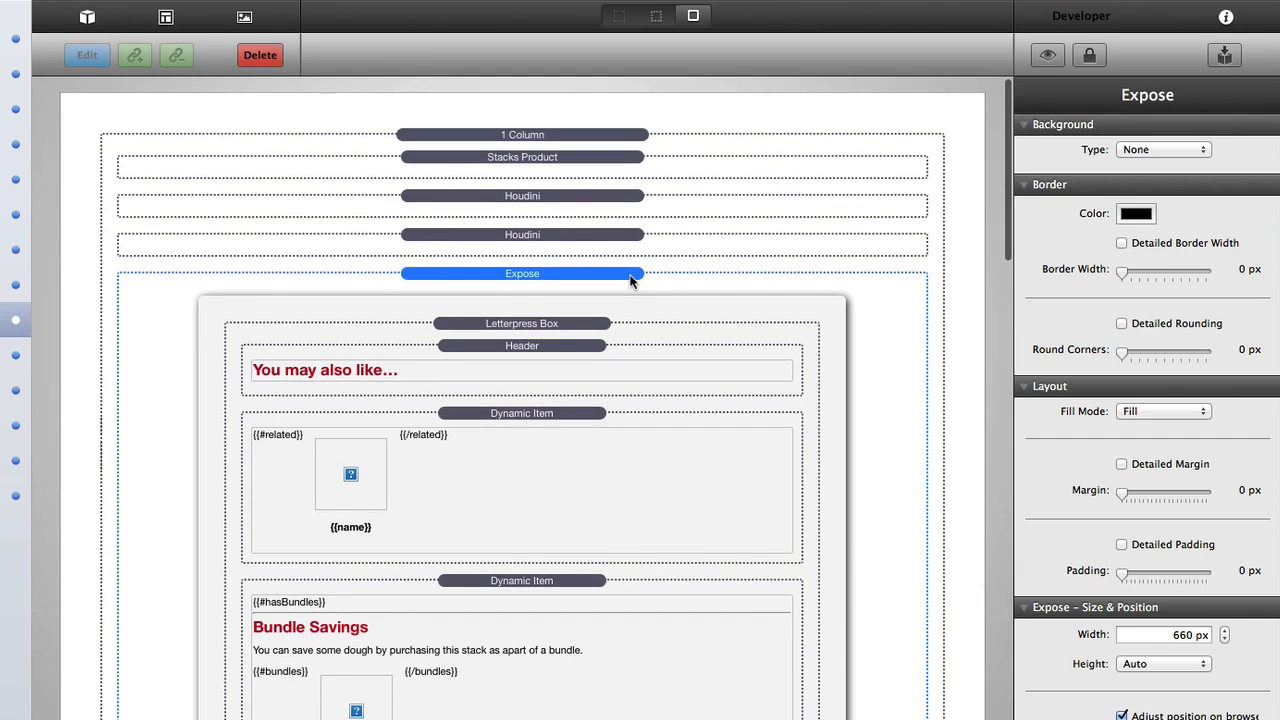
Hide the contents of the Expose stack below the two Houdini stacks in edit mode and review the template down to its screenshot and video columns.
{"action": "left_click", "coordinate": [1048, 54]}
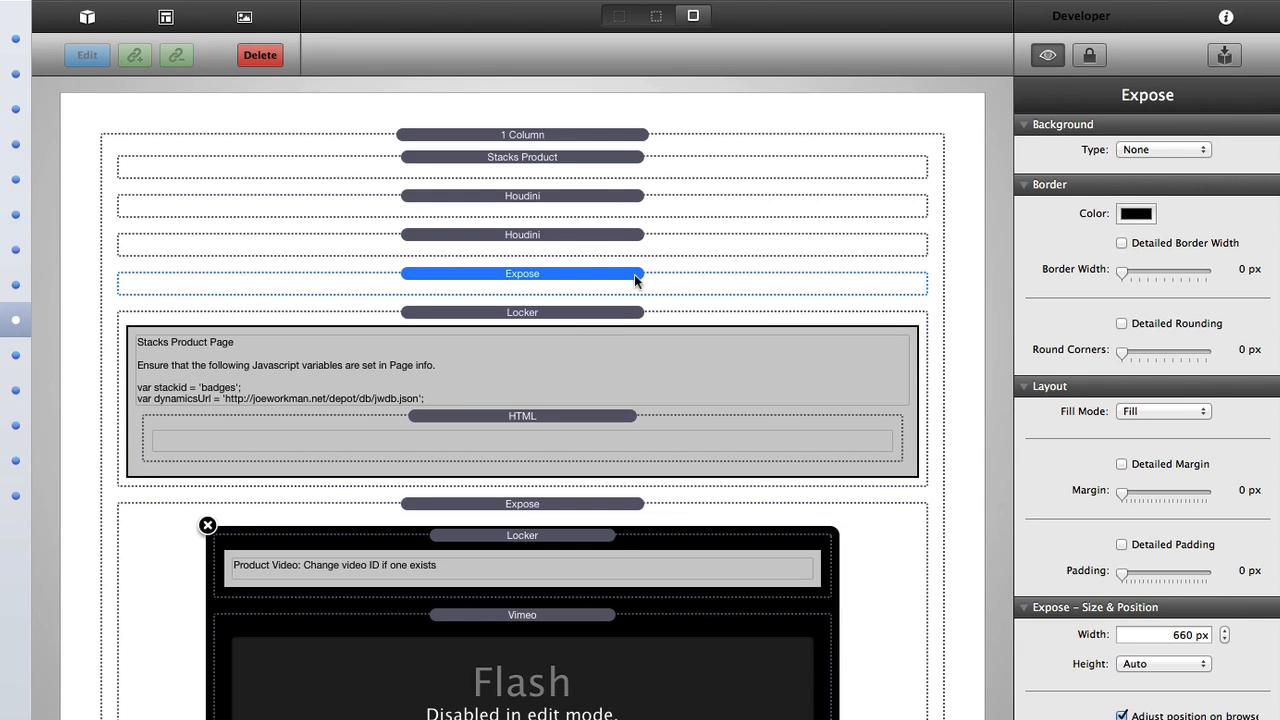
{"action": "left_click", "coordinate": [1045, 62]}
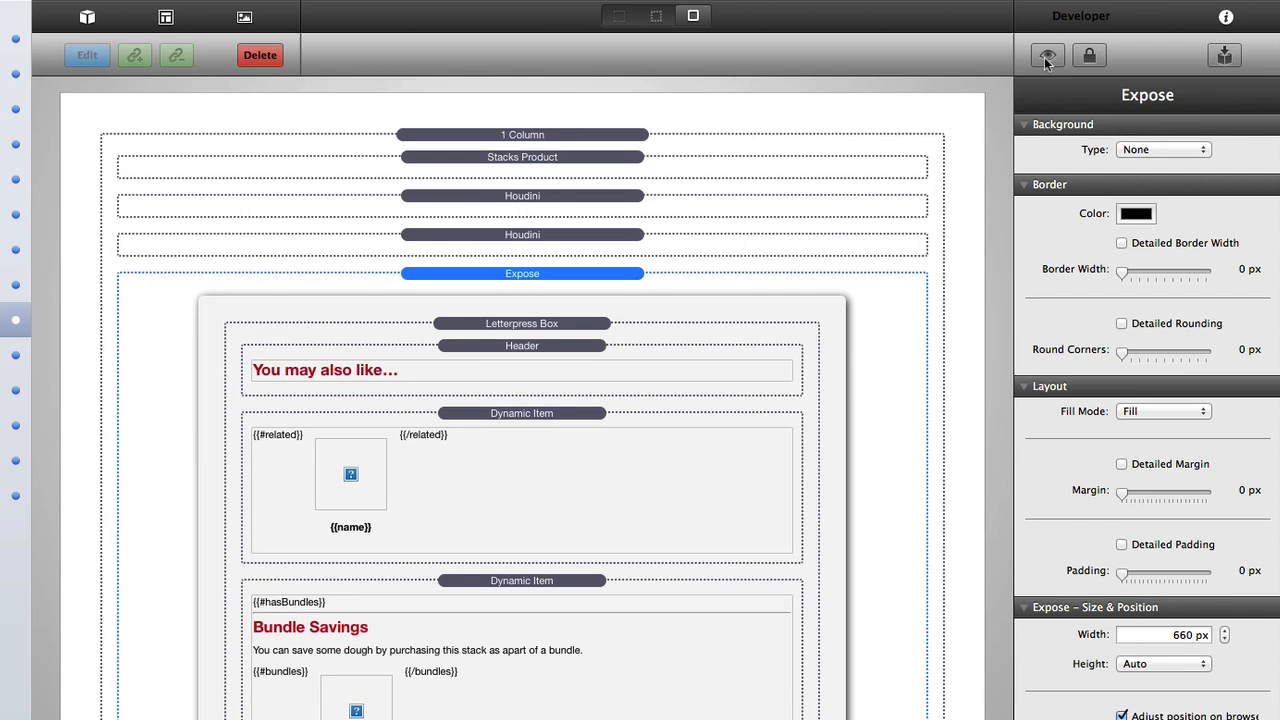
{"action": "left_click", "coordinate": [1045, 62]}
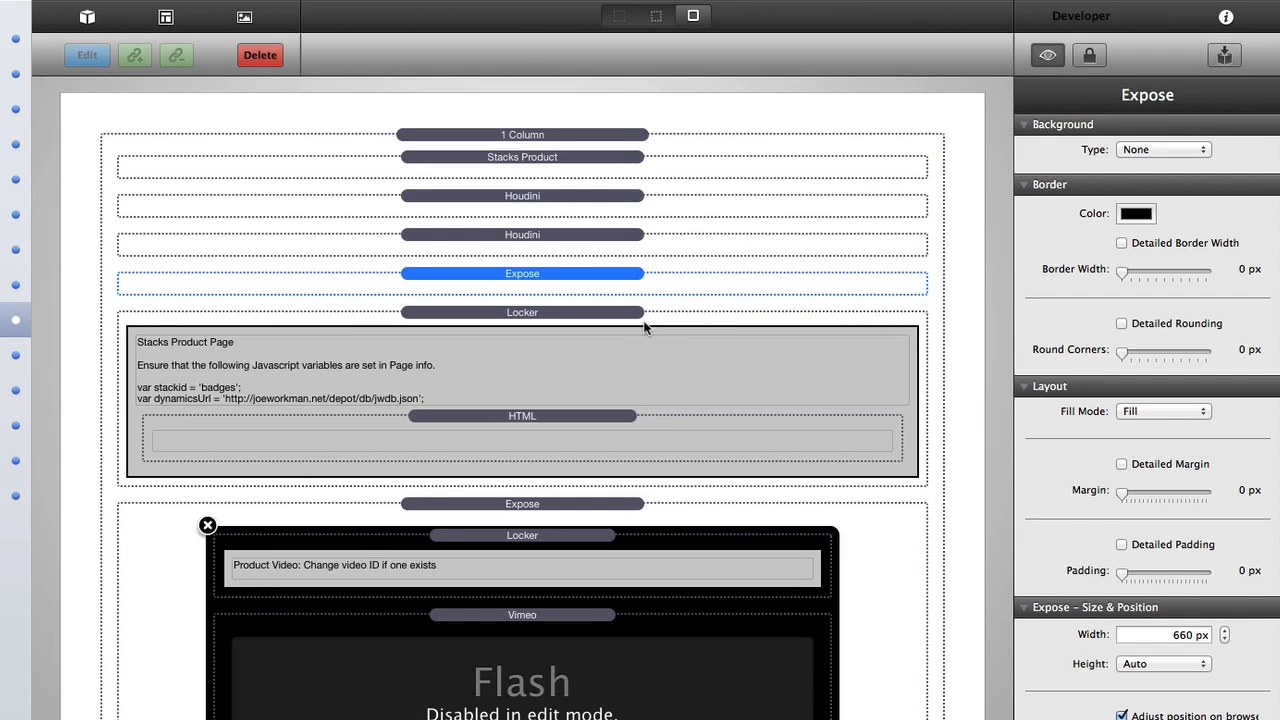
{"action": "scroll", "coordinate": [646, 326], "scroll_direction": "down", "scroll_amount": 5}
{"action": "scroll", "coordinate": [646, 326], "scroll_direction": "down", "scroll_amount": 8}
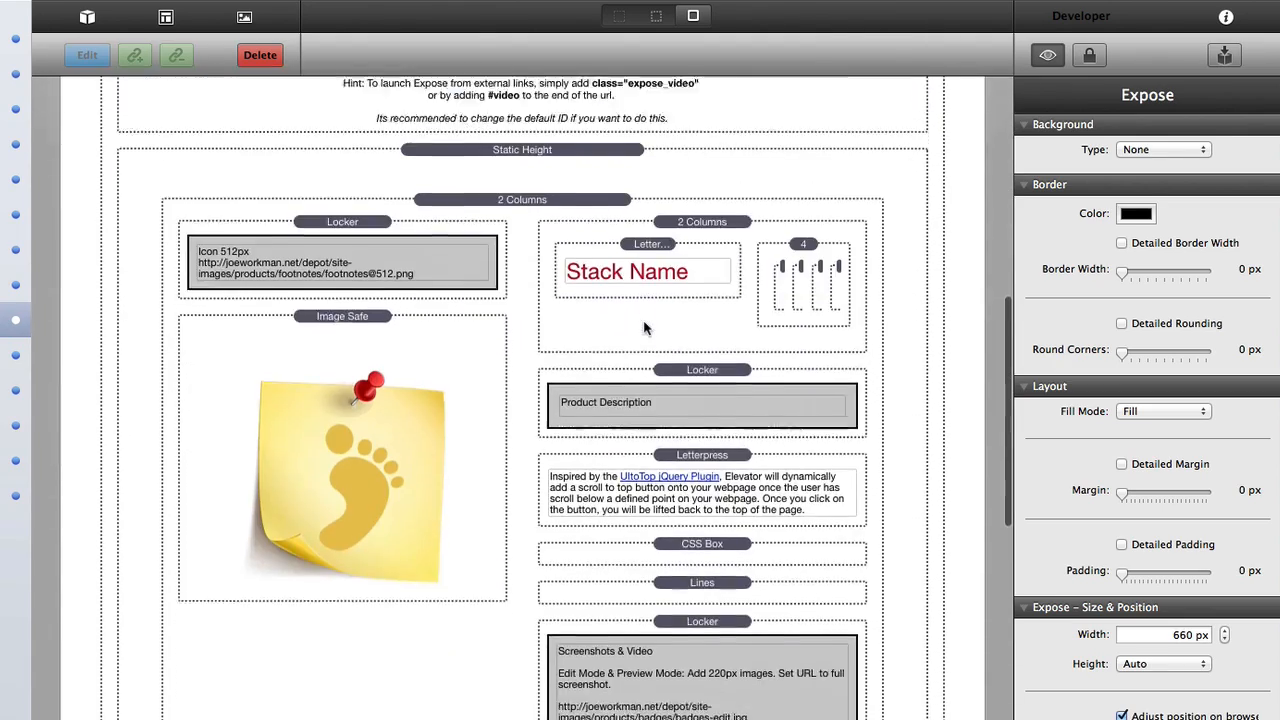
{"action": "scroll", "coordinate": [644, 326], "scroll_direction": "down", "scroll_amount": 6}
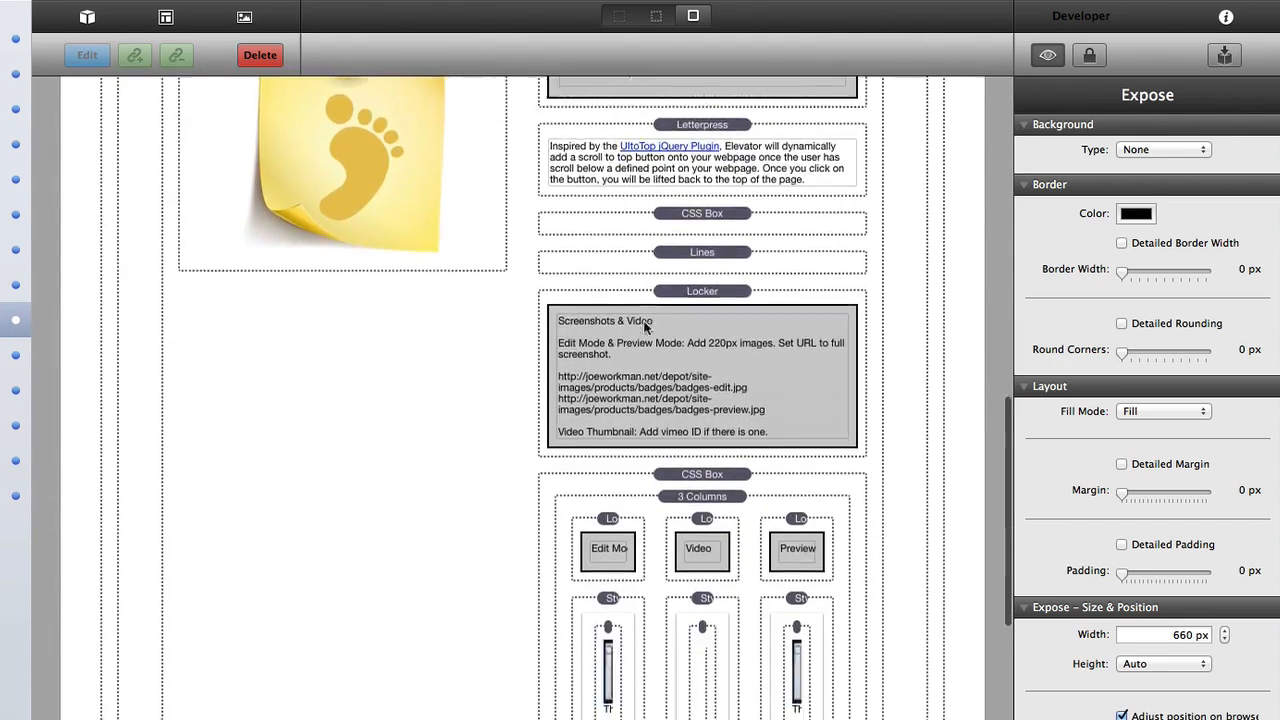
{"action": "scroll", "coordinate": [643, 320], "scroll_direction": "down", "scroll_amount": 2}
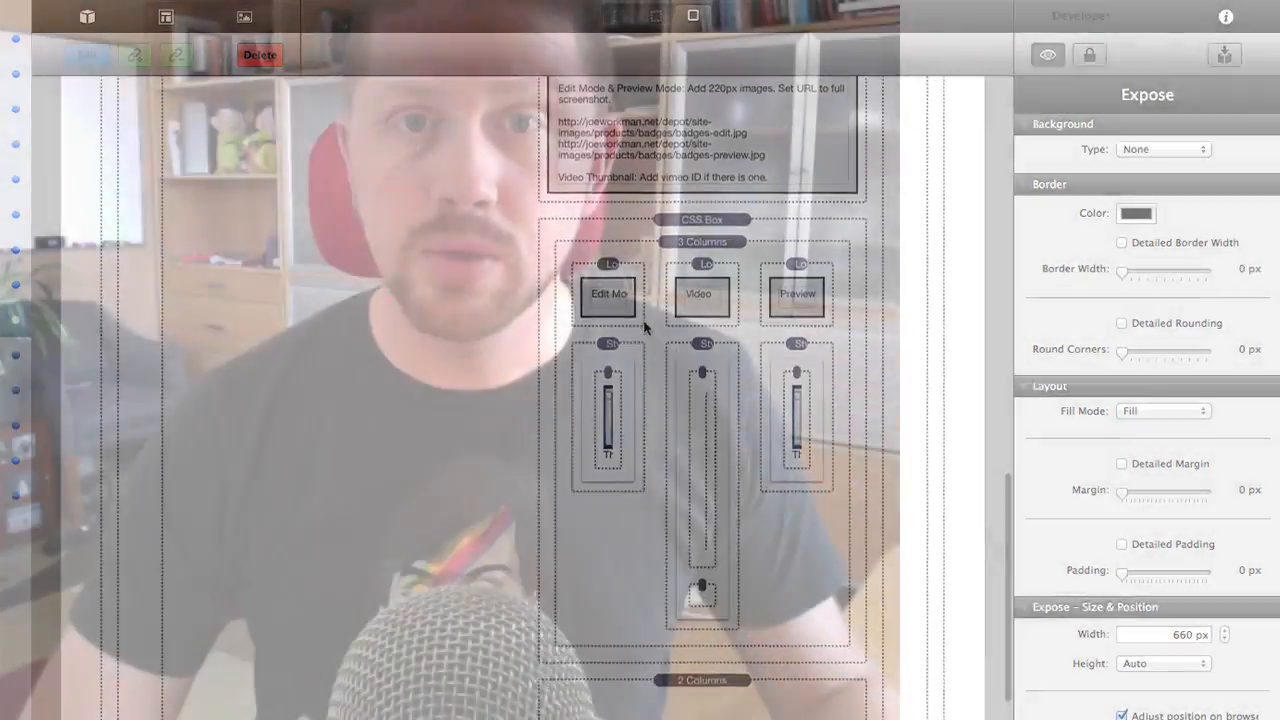